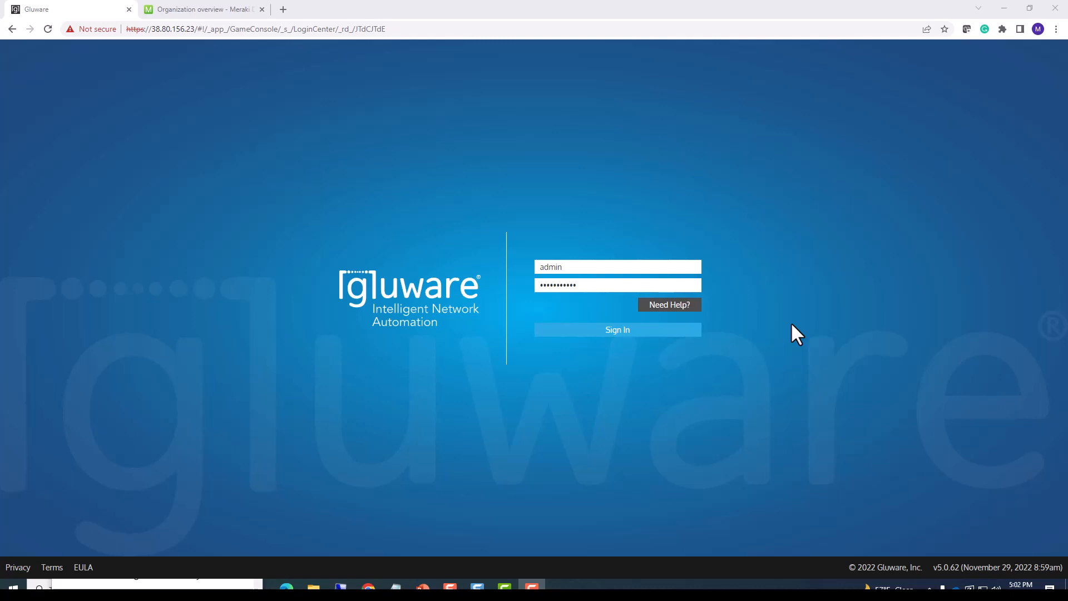
Sign in to Gluware, enlarge the Device Explorer list and select the Meraki Cloud Service controller.
left_click(635, 332)
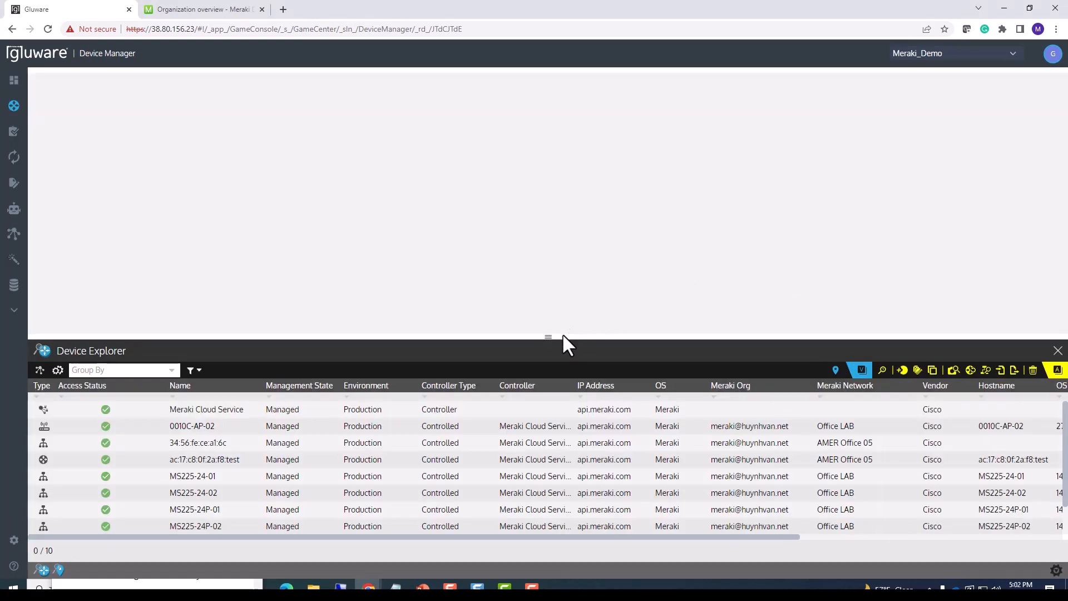
left_click_drag(562, 333, 565, 280)
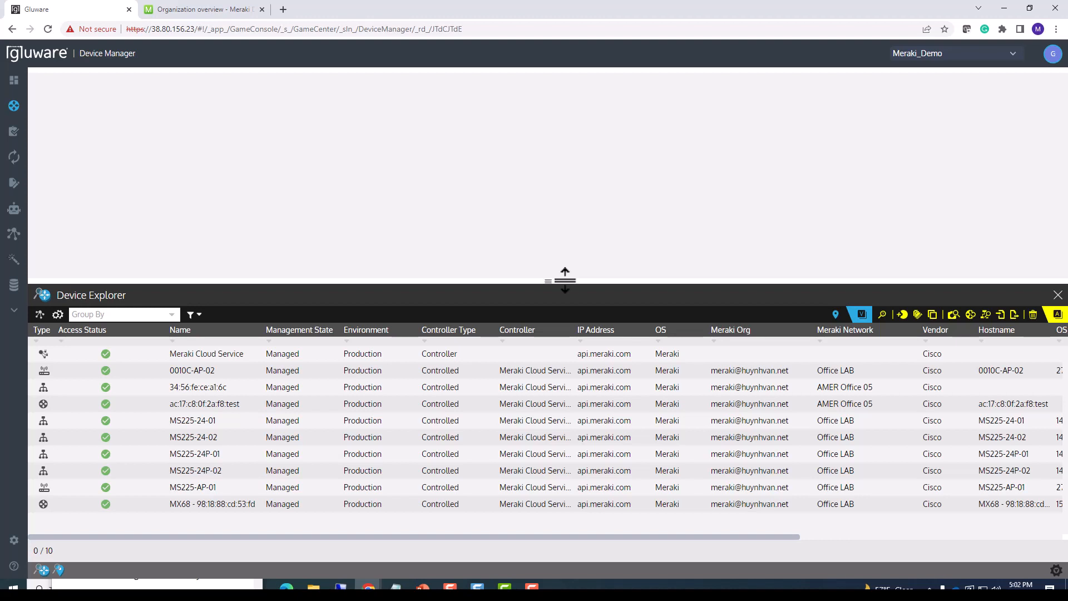
left_click(218, 352)
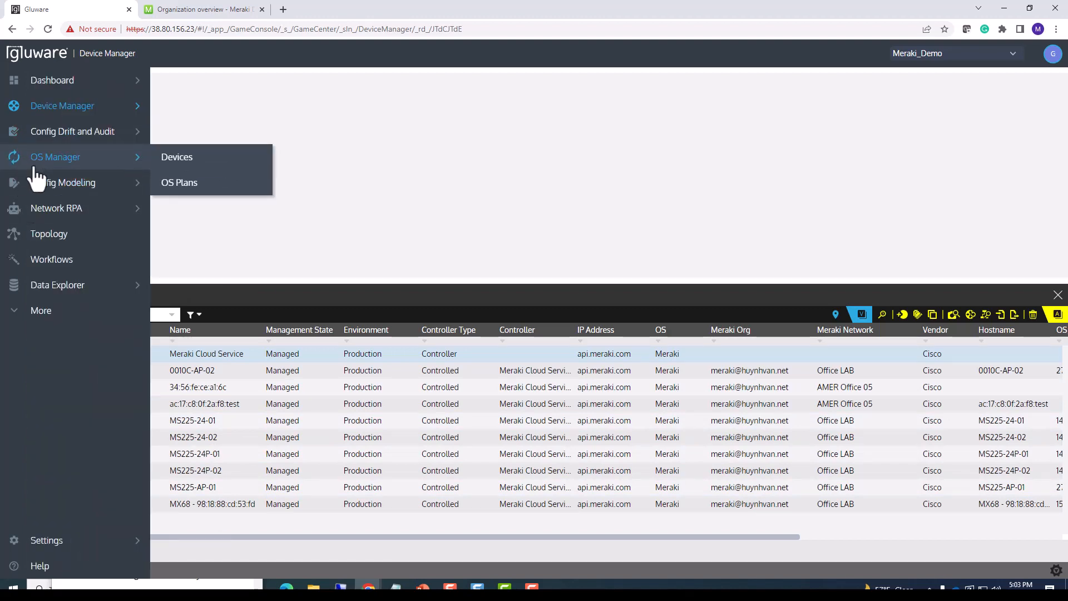
Open Config Modeling and enlarge the node list to show all Meraki nodes.
mouse_move(42, 189)
left_click(89, 188)
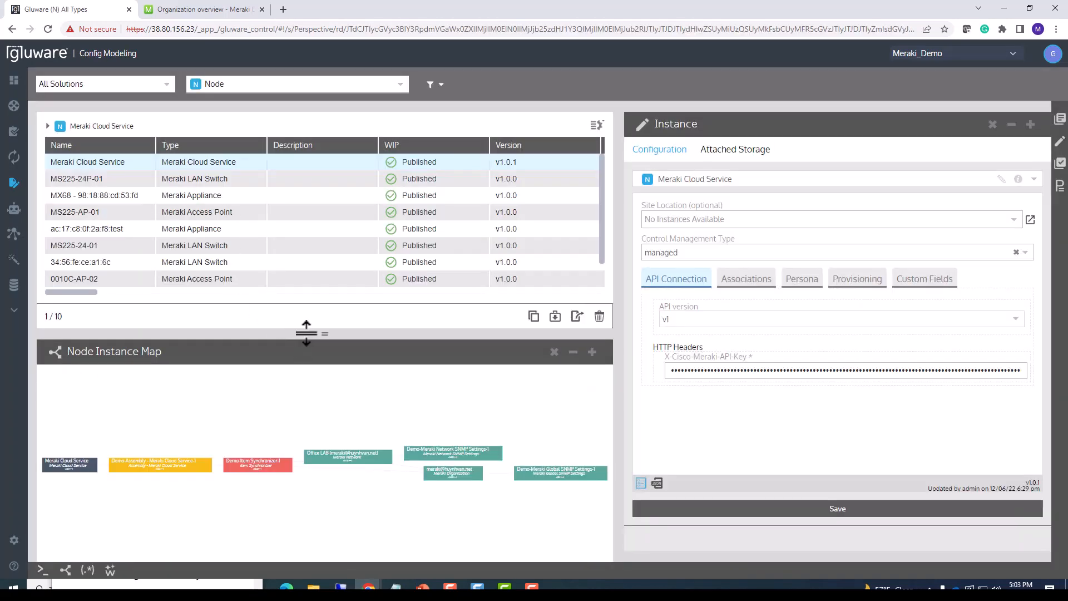
left_click_drag(306, 334, 306, 399)
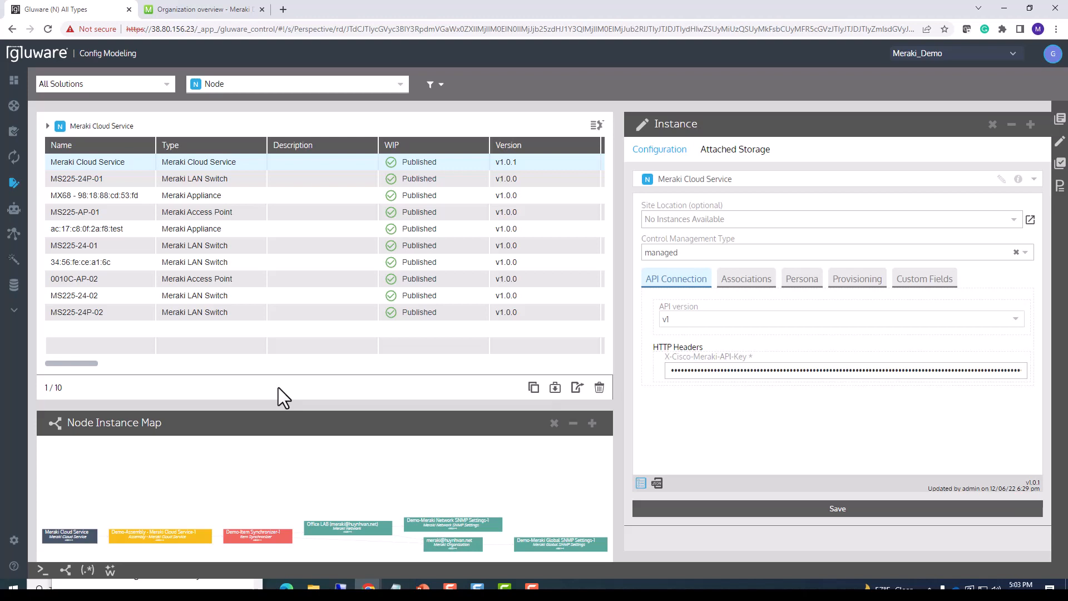
Create a new public workflow named Meraki Greenfield in the Network RPA workflow library.
mouse_move(12, 211)
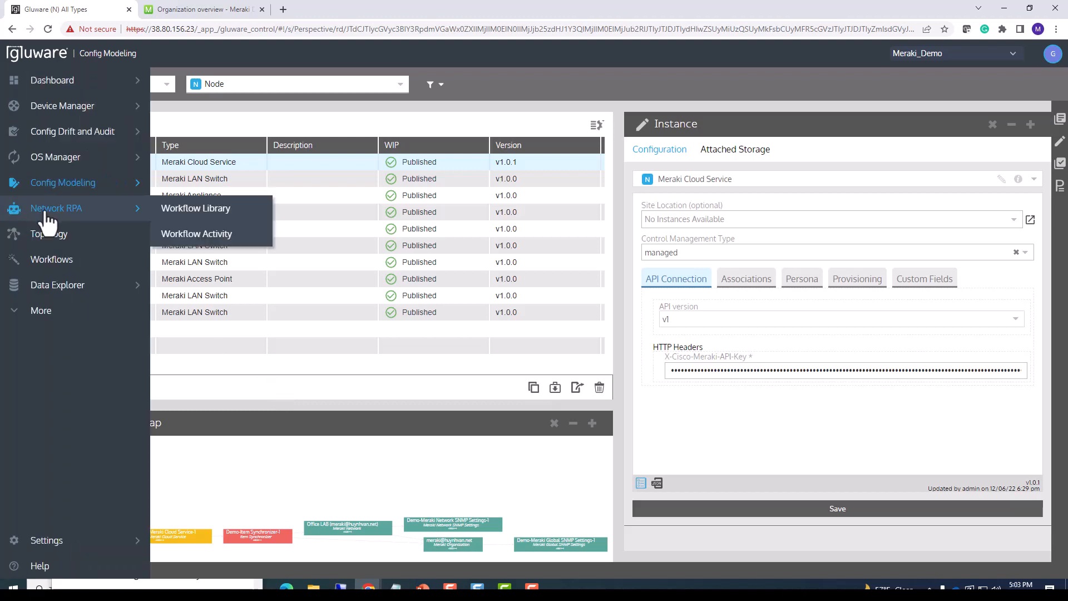
left_click(187, 212)
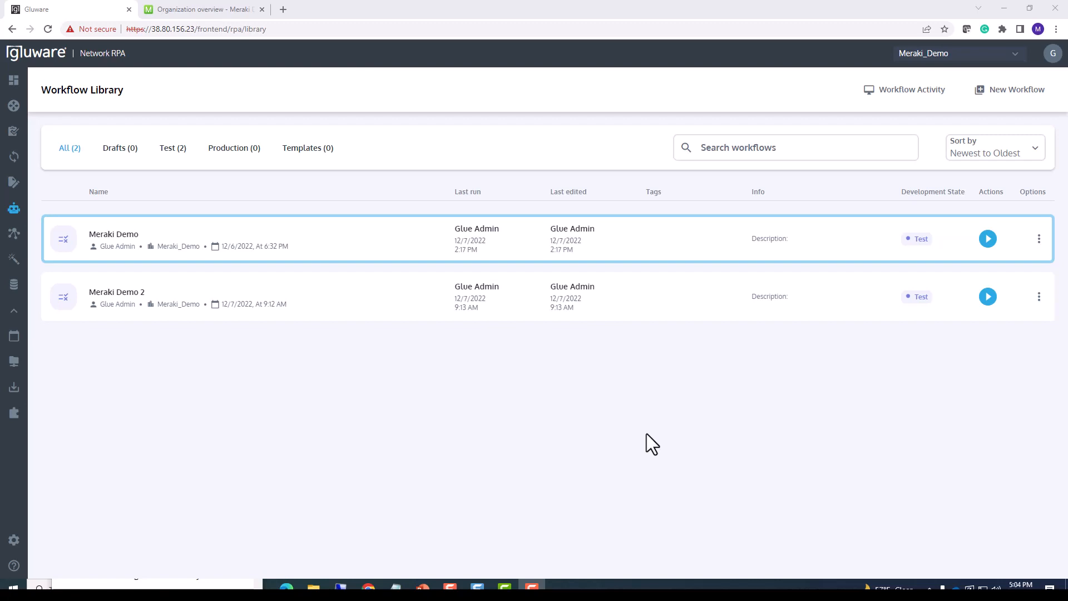
left_click(1000, 94)
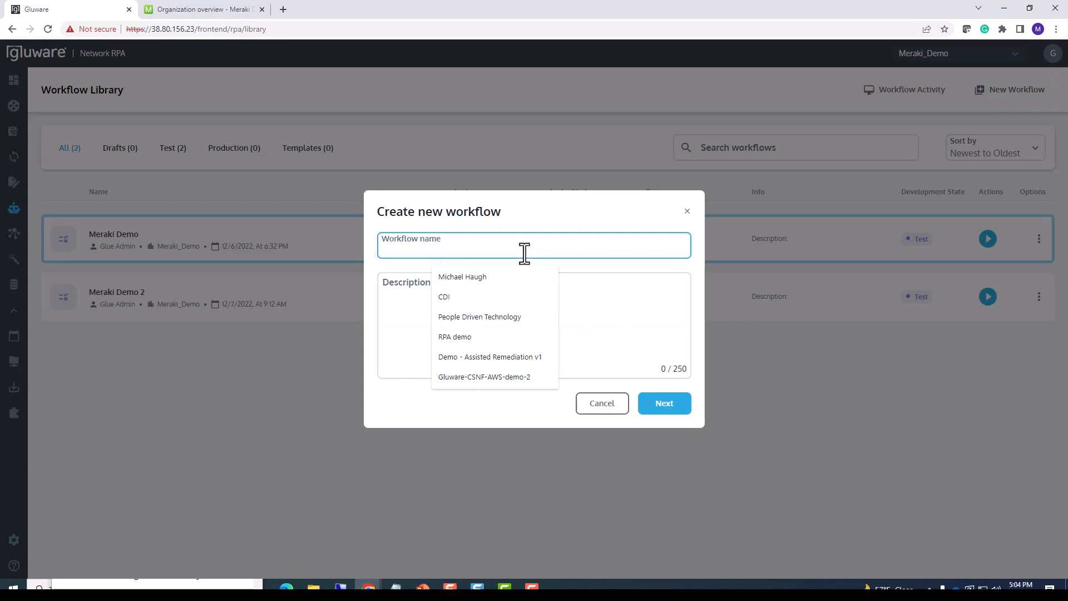
type("Meraki")
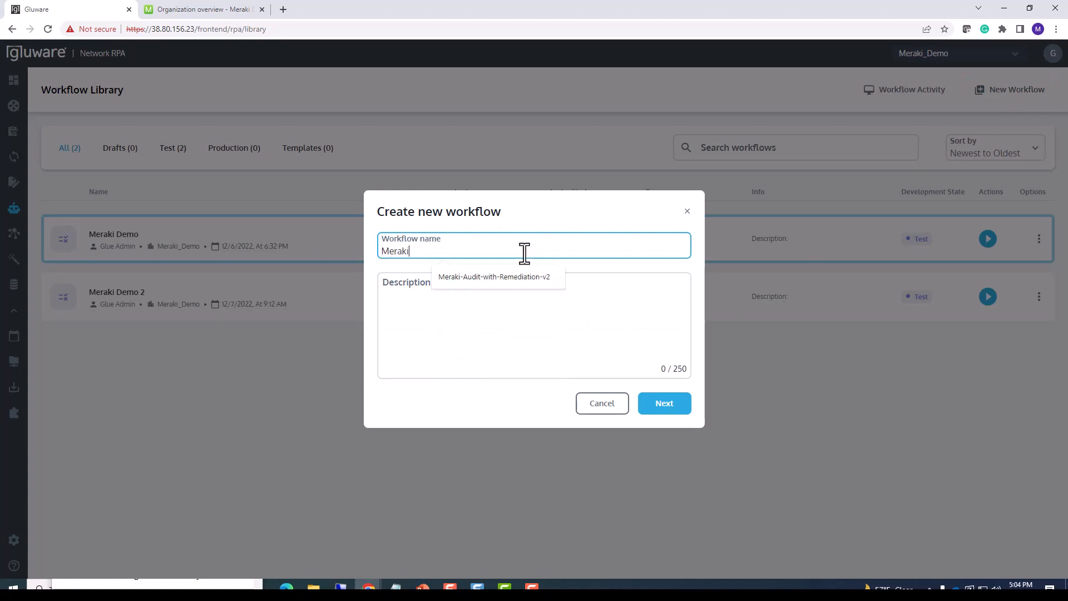
type(" Greenfield")
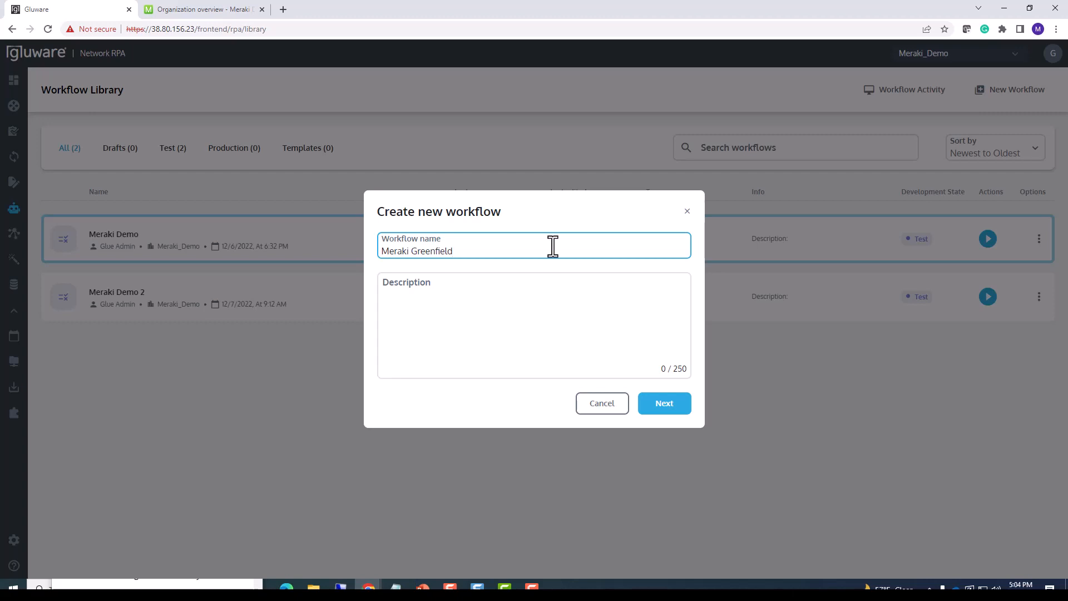
left_click(662, 405)
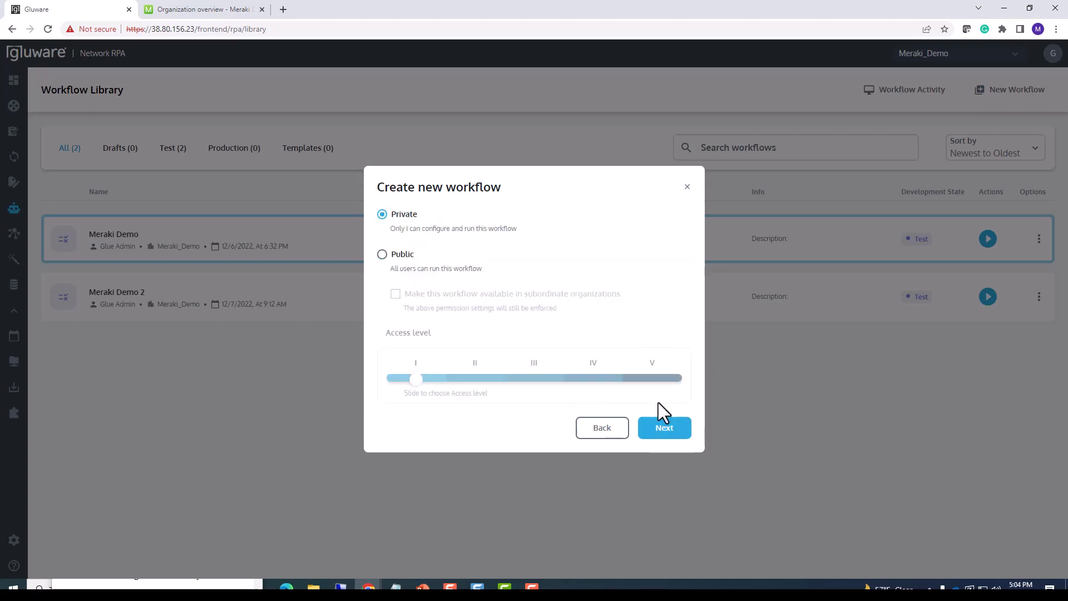
left_click(385, 256)
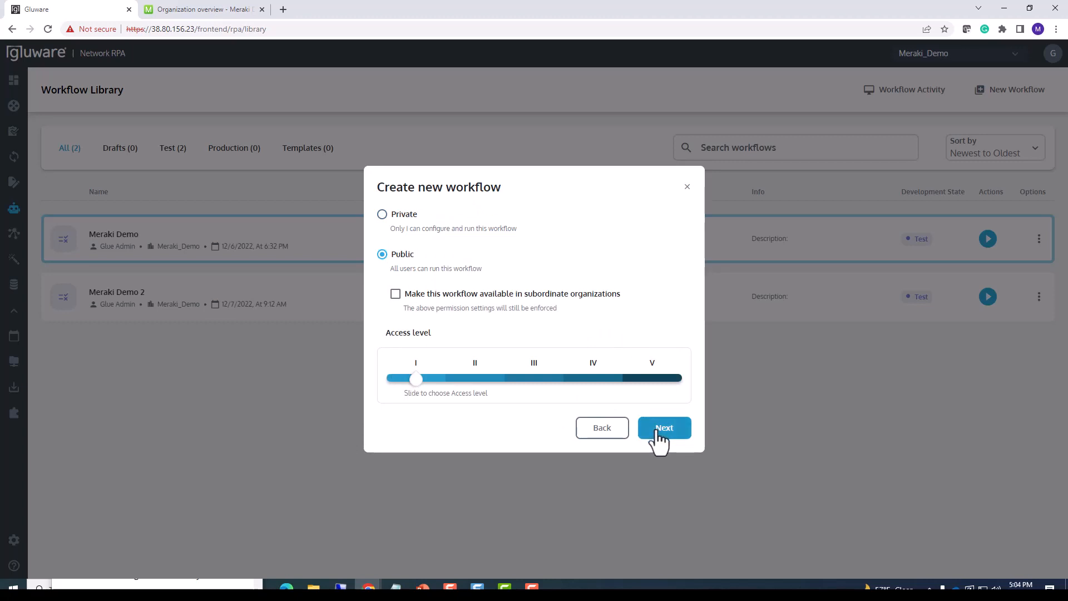
left_click(657, 431)
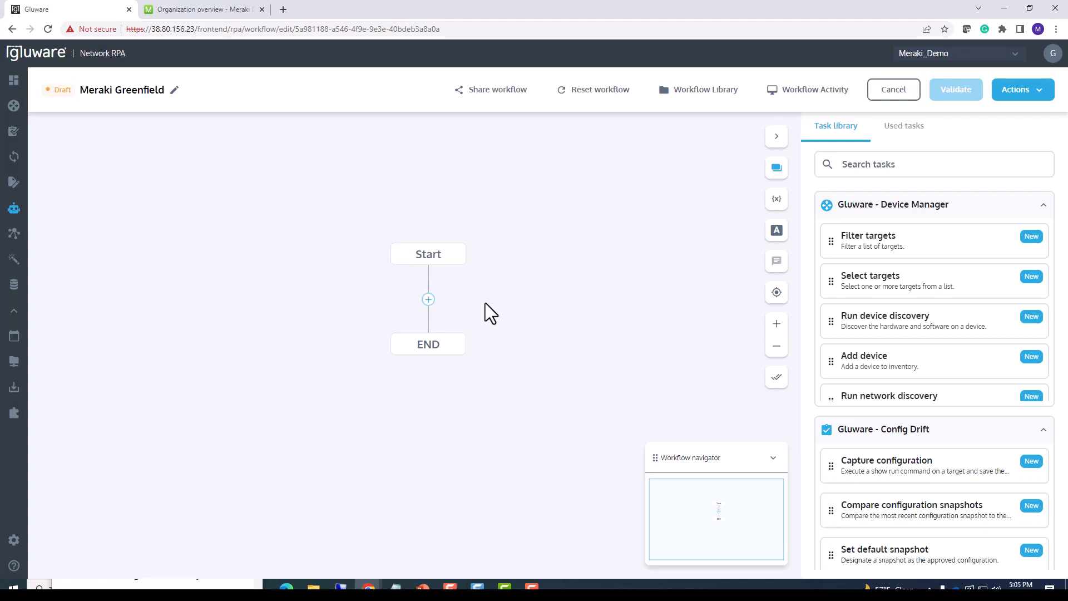
Find the tasks matching "rpa" and add Set Workflow Context followed by Remove workflow context data to the workflow.
left_click(853, 164)
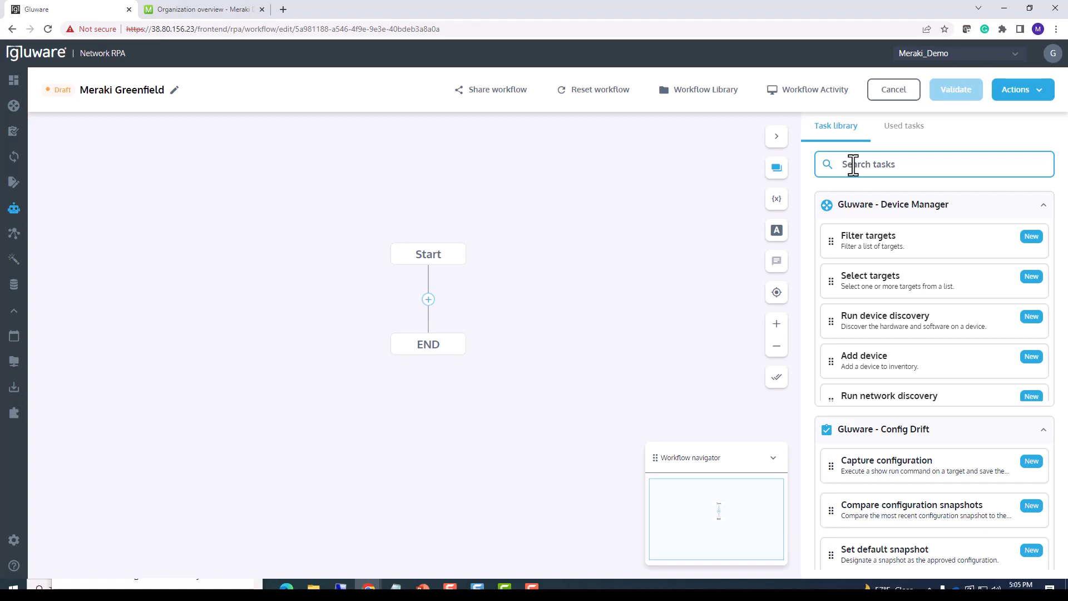
type("rpa")
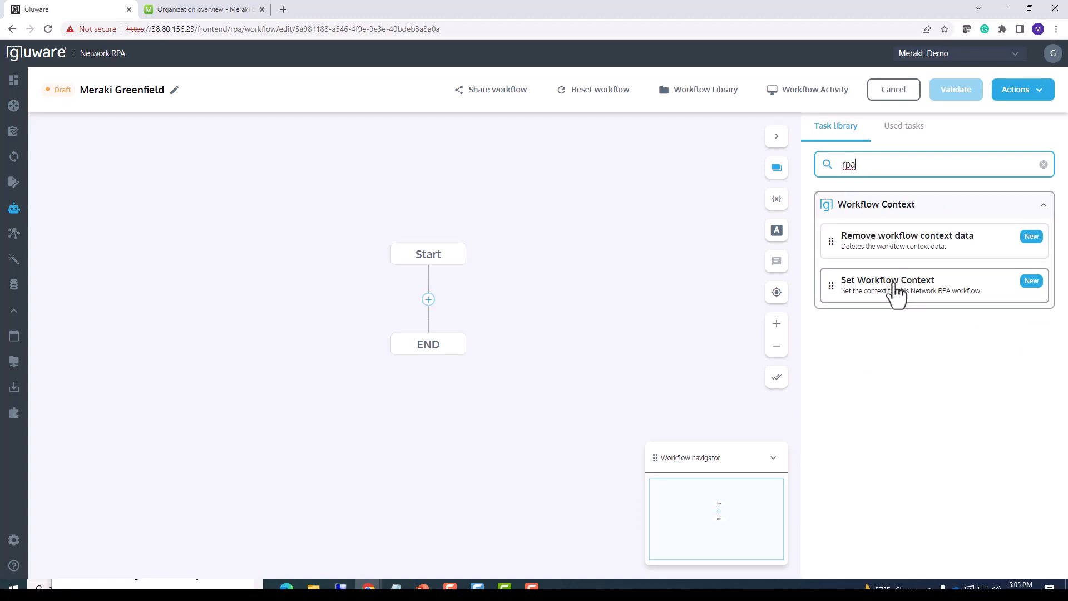
left_click_drag(897, 293, 439, 299)
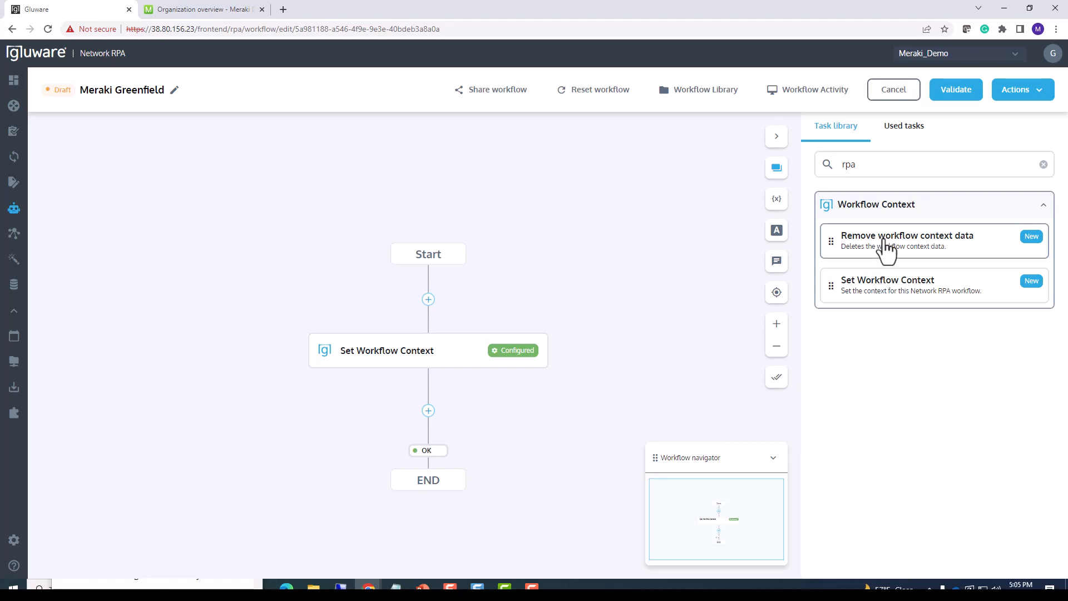
left_click_drag(886, 250, 419, 423)
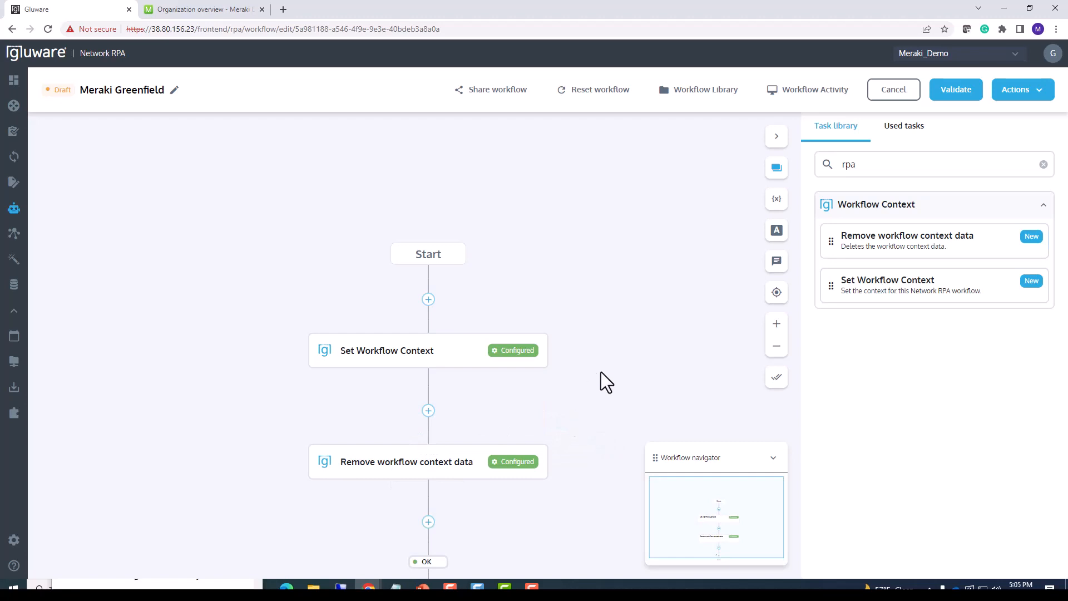
Find the tasks matching "meraki" and insert Set Meraki connection defaults directly after Set Workflow Context.
left_click_drag(601, 371, 473, 259)
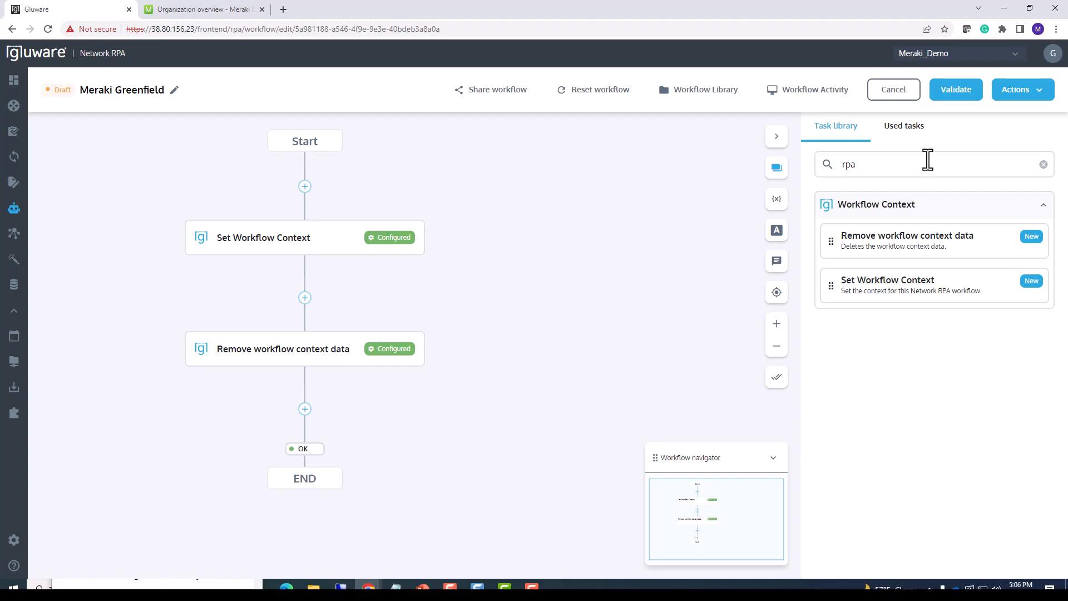
left_click(877, 165)
double_click(849, 164)
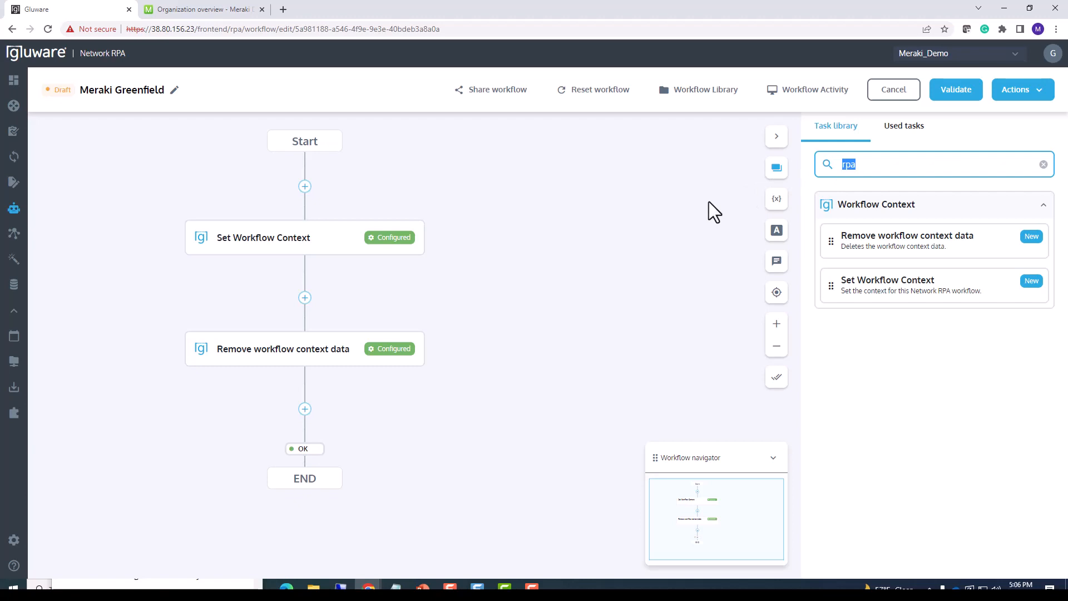
type("meraki")
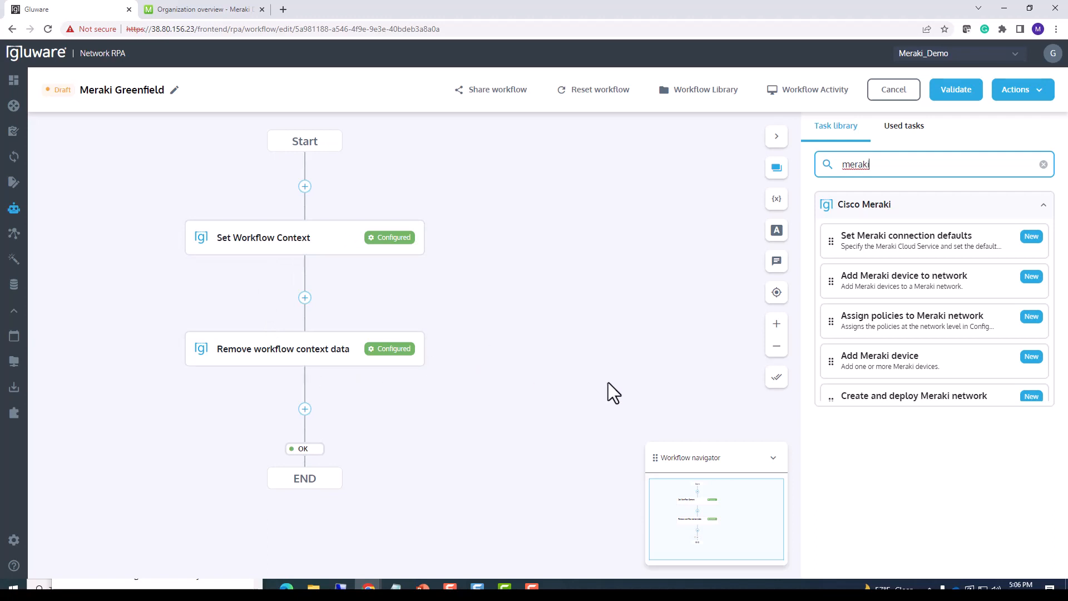
scroll(926, 334, "down", 3)
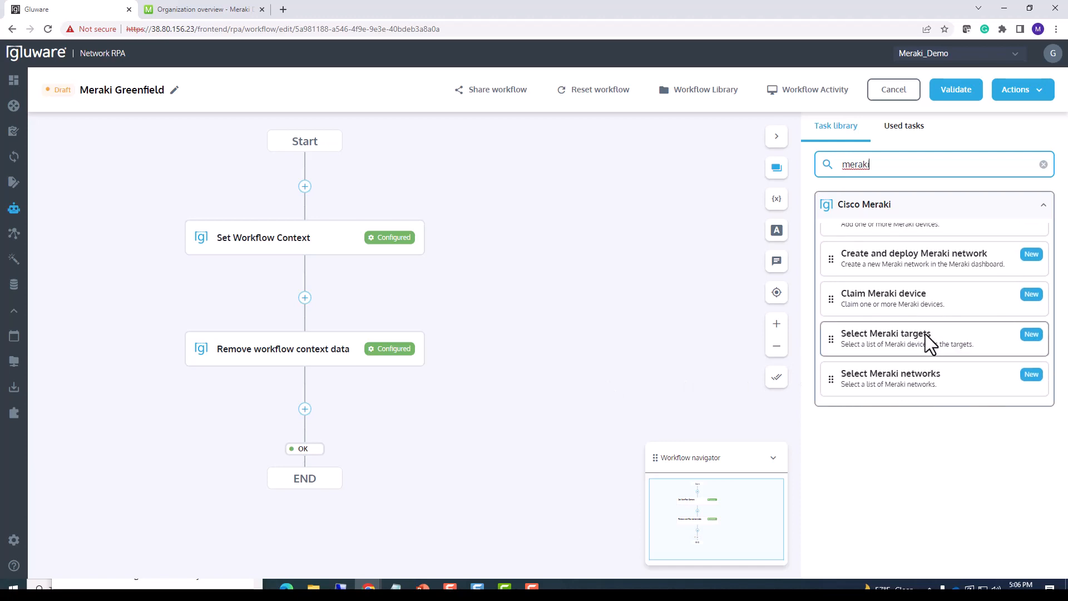
scroll(926, 340, "up", 3)
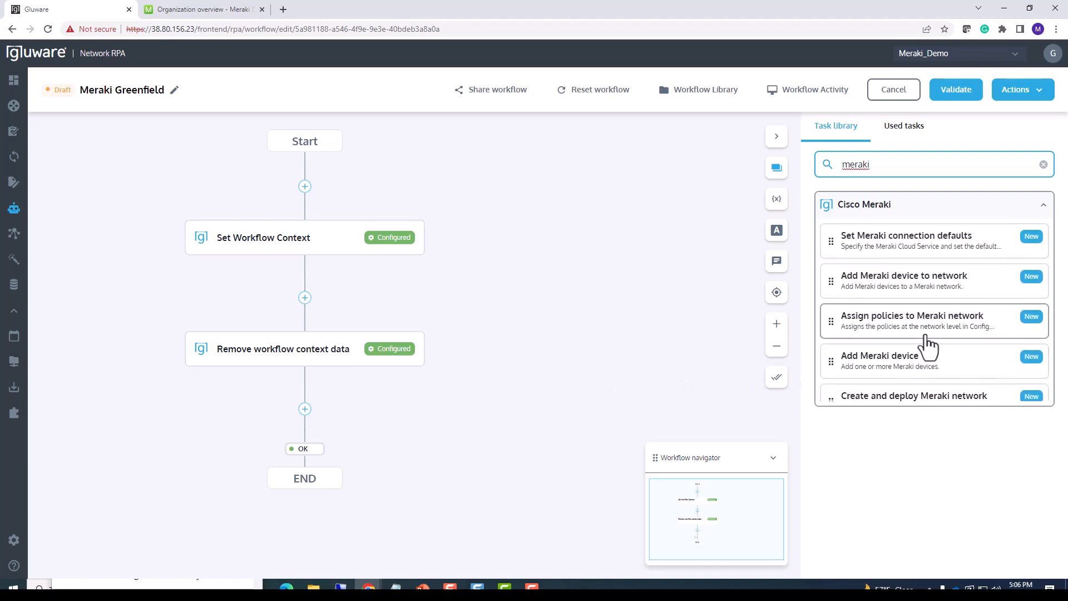
left_click(915, 248)
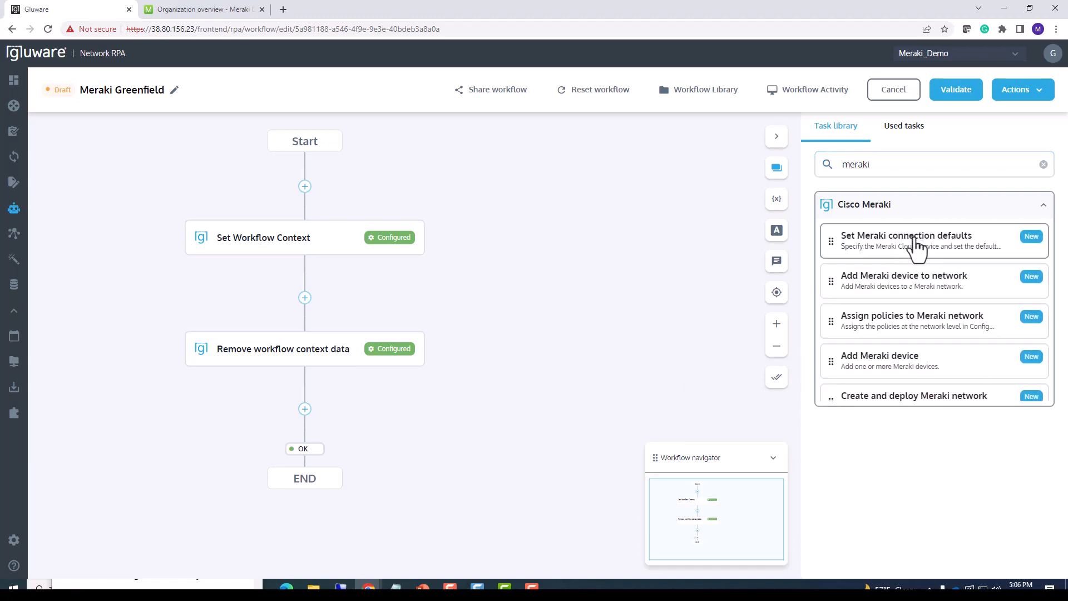
left_click_drag(915, 247, 317, 298)
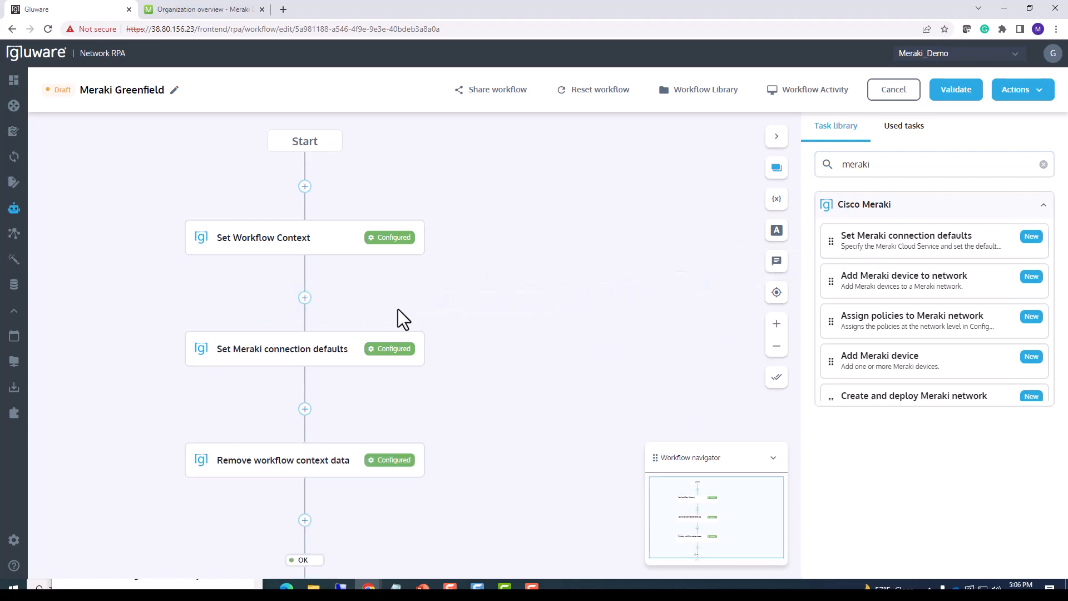
Insert the Create and deploy Meraki network task directly after Set Meraki connection defaults.
left_click_drag(477, 337, 463, 259)
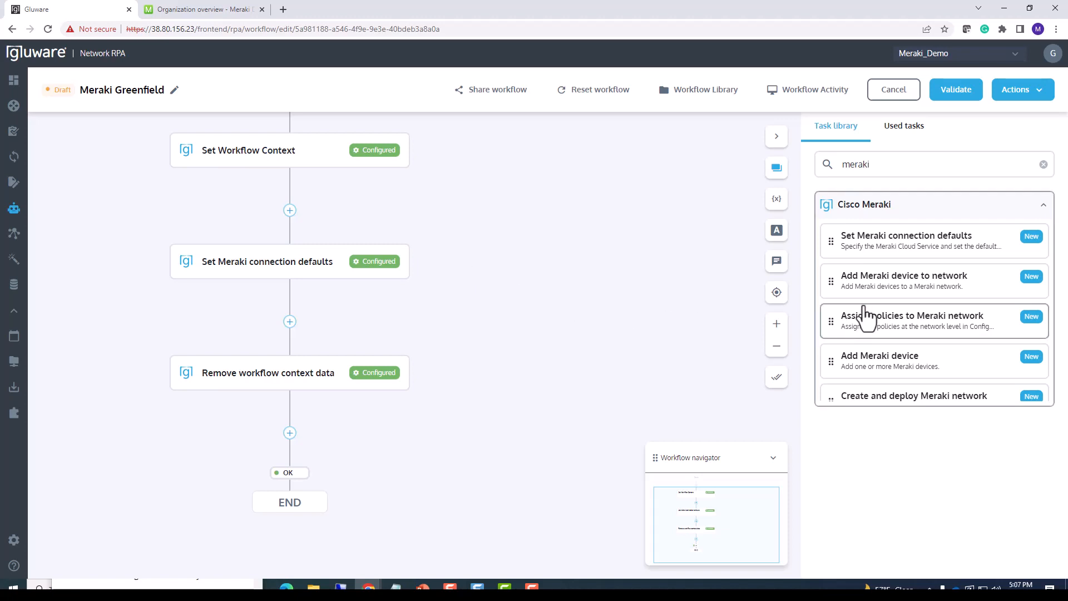
scroll(863, 267, "down", 1)
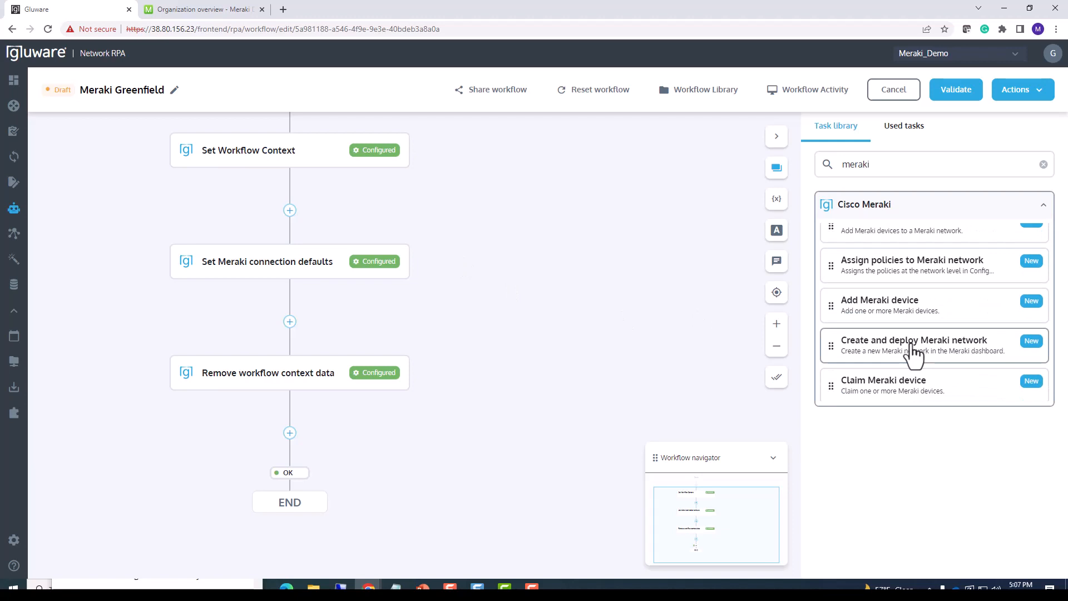
left_click_drag(912, 350, 288, 324)
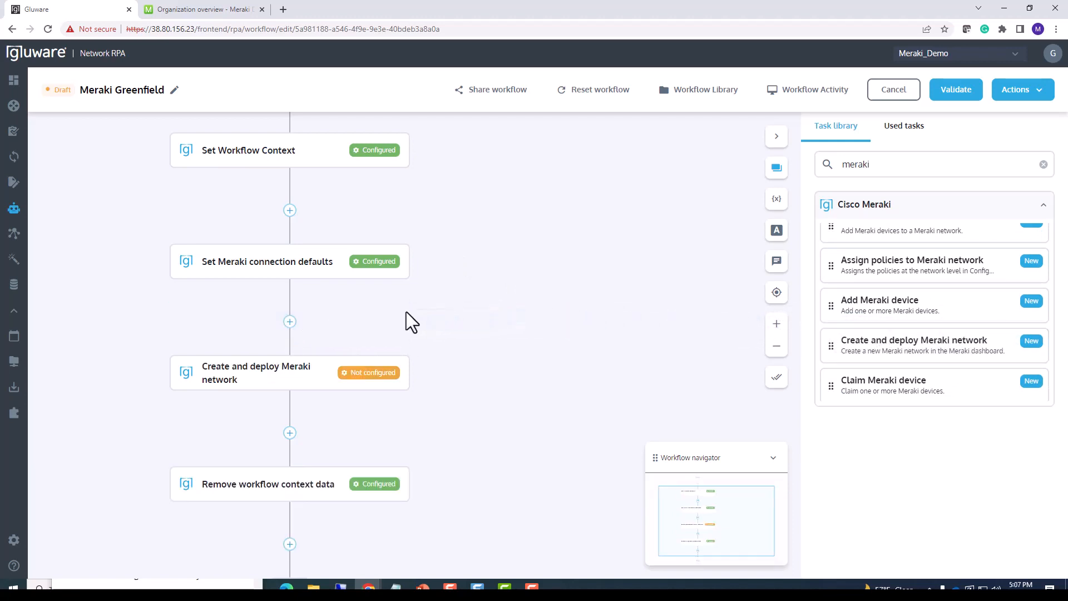
Insert the Assign policies to Meraki network task between Create and deploy Meraki network and Remove workflow context data.
left_click_drag(445, 340, 422, 260)
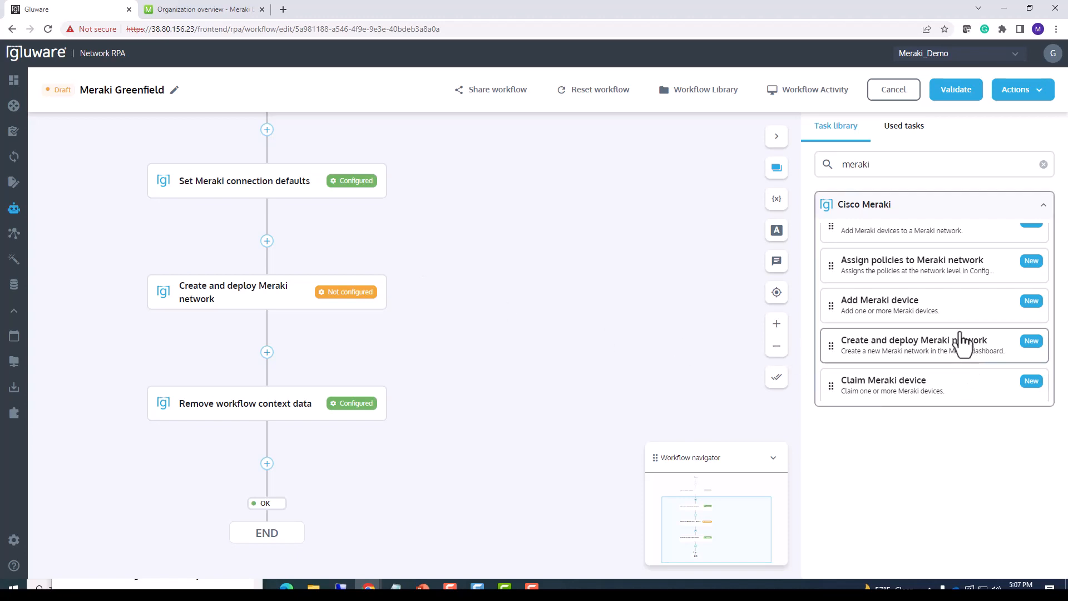
scroll(957, 329, "up", 2)
left_click_drag(960, 337, 289, 342)
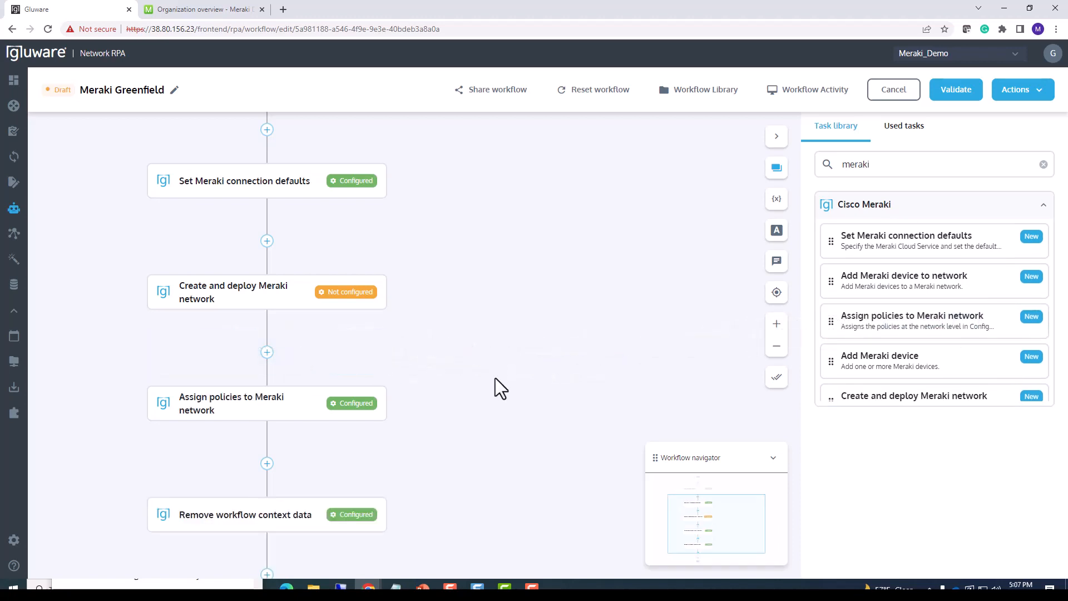
Insert the Add Meraki device and Add Meraki device to network tasks, in that order, after Assign policies to Meraki network.
left_click_drag(495, 378, 489, 268)
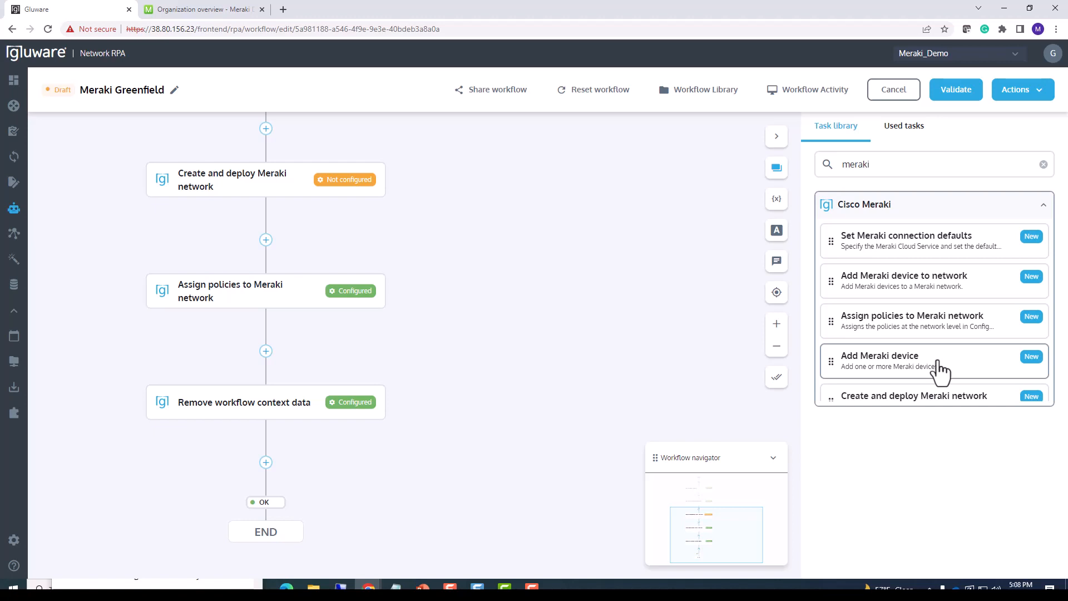
left_click_drag(939, 362, 291, 347)
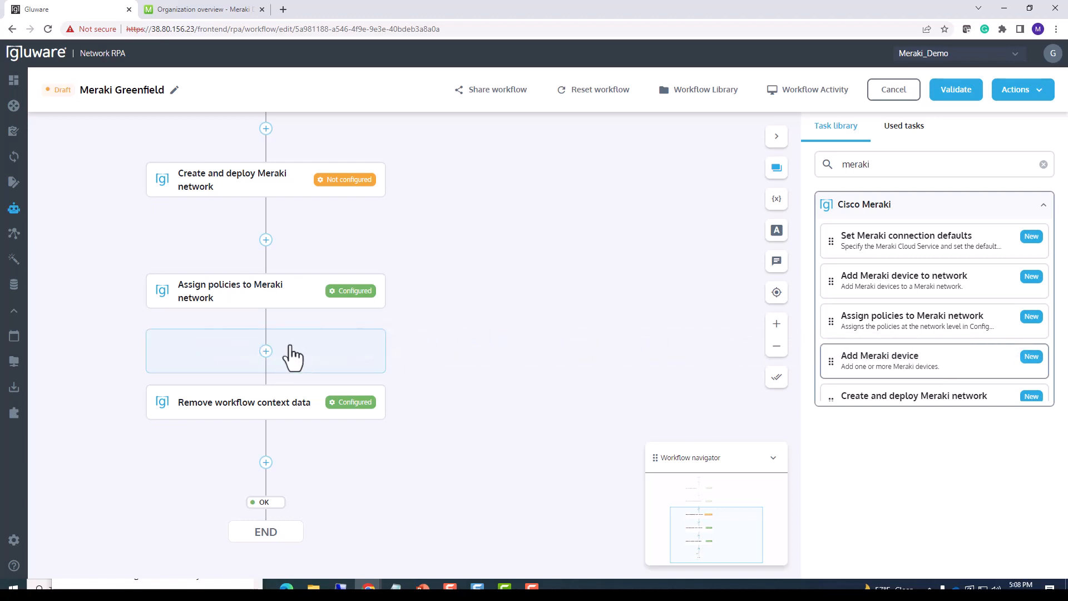
scroll(439, 334, "down", 2)
left_click_drag(445, 255, 442, 222)
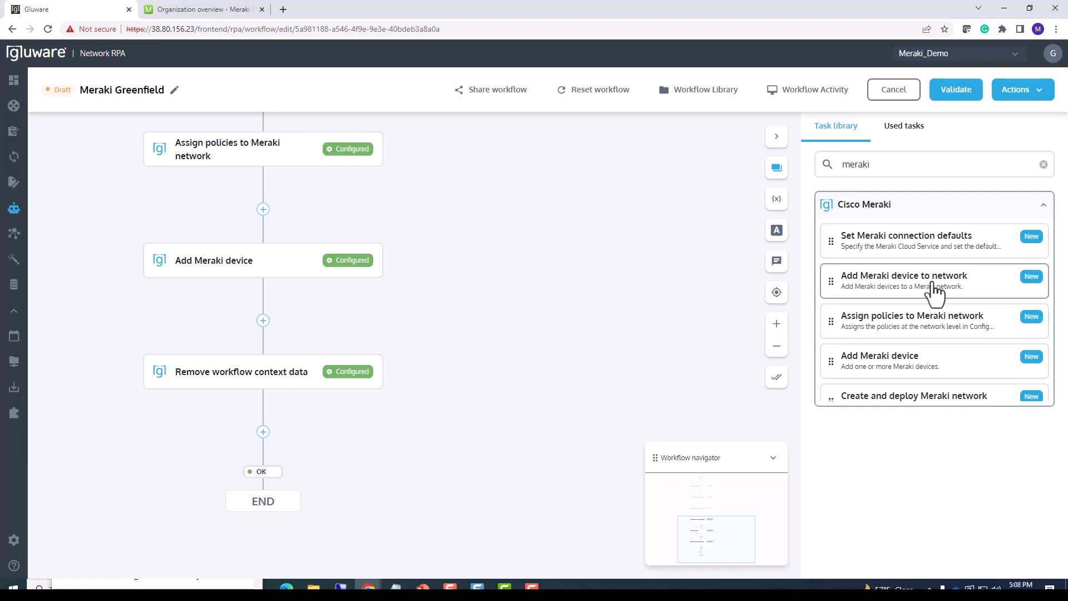
left_click_drag(937, 296, 285, 323)
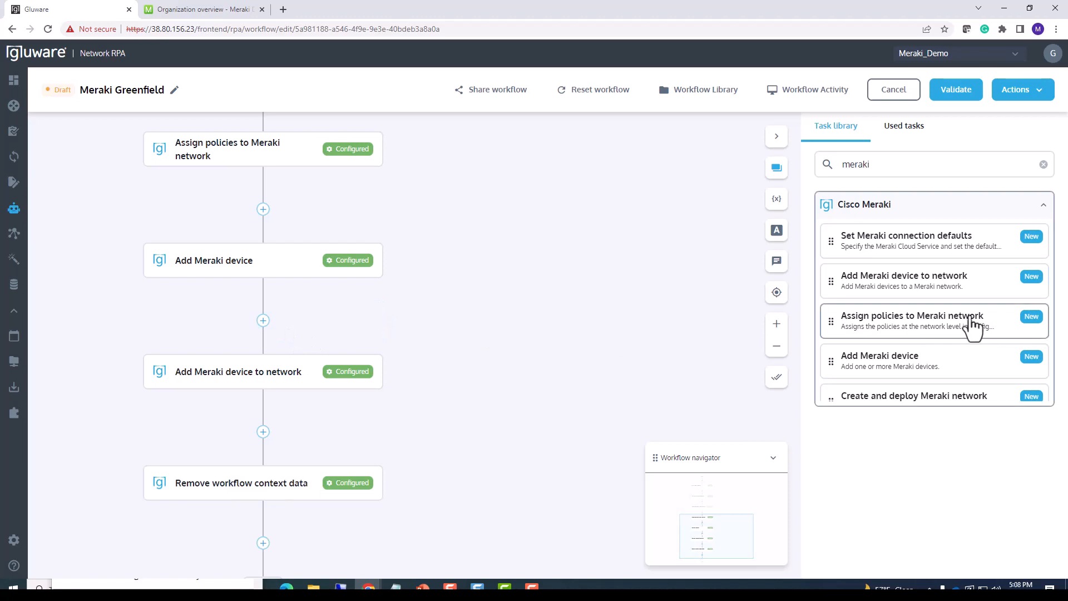
Insert the Claim Meraki device task between Add Meraki device to network and Remove workflow context data.
scroll(971, 328, "down", 1)
scroll(971, 331, "down", 1)
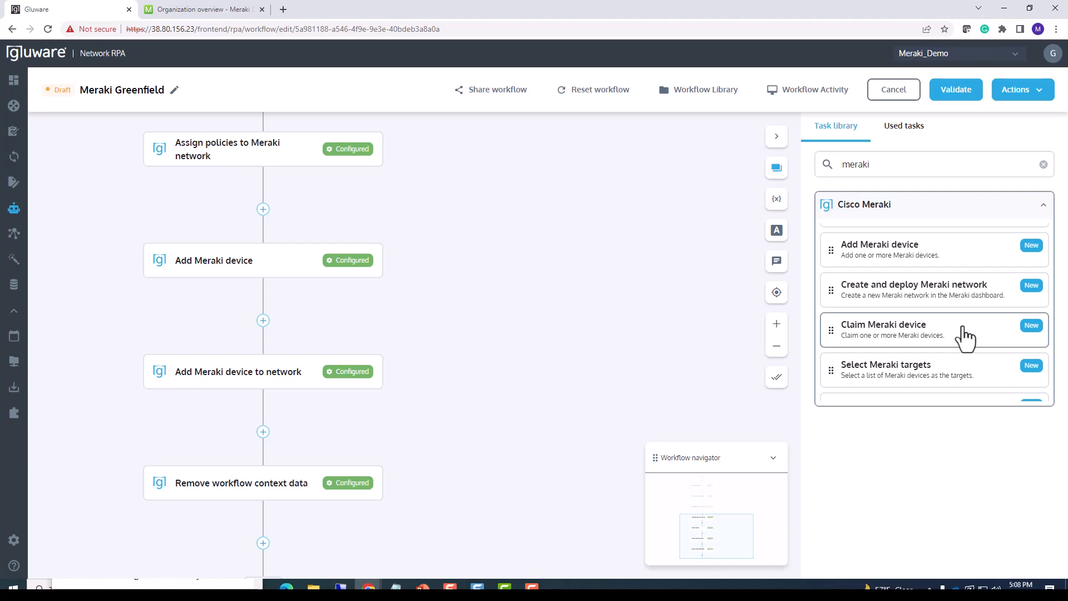
left_click_drag(965, 337, 320, 434)
scroll(472, 390, "down", 2)
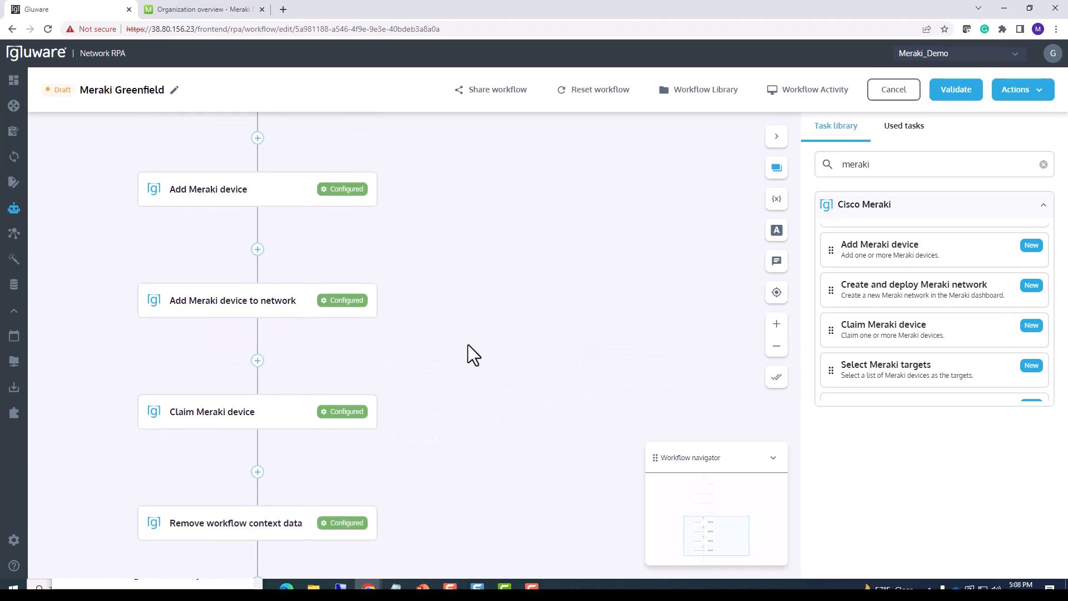
Add a String variable named rpaContext with the value {{taskResponse}} to the Set Workflow Context task and save the task.
scroll(468, 344, "down", 2)
scroll(466, 344, "down", 1)
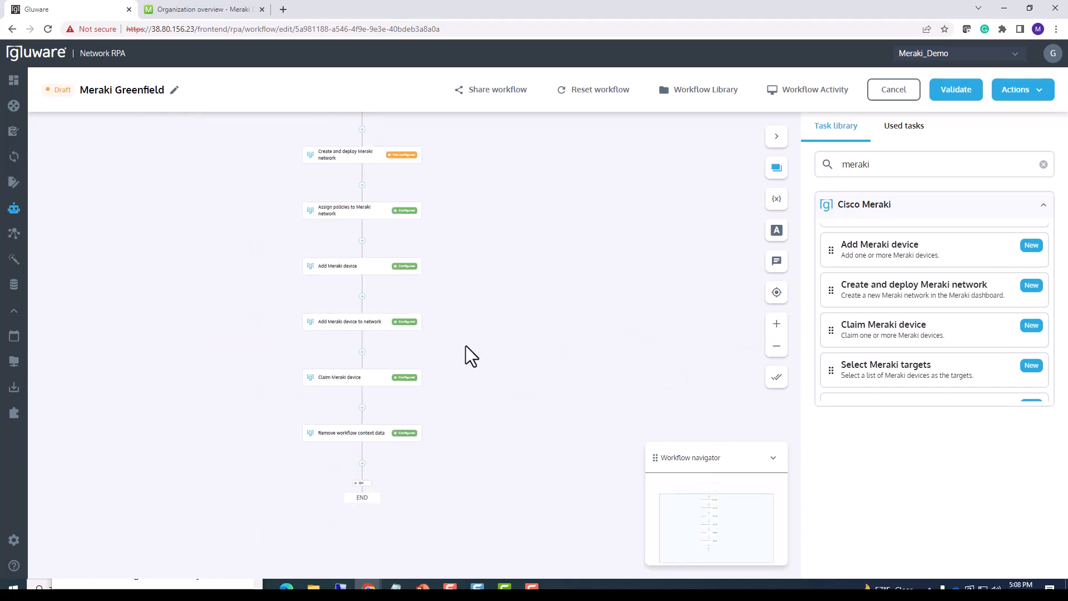
scroll(461, 346, "up", 2)
scroll(464, 326, "down", 2)
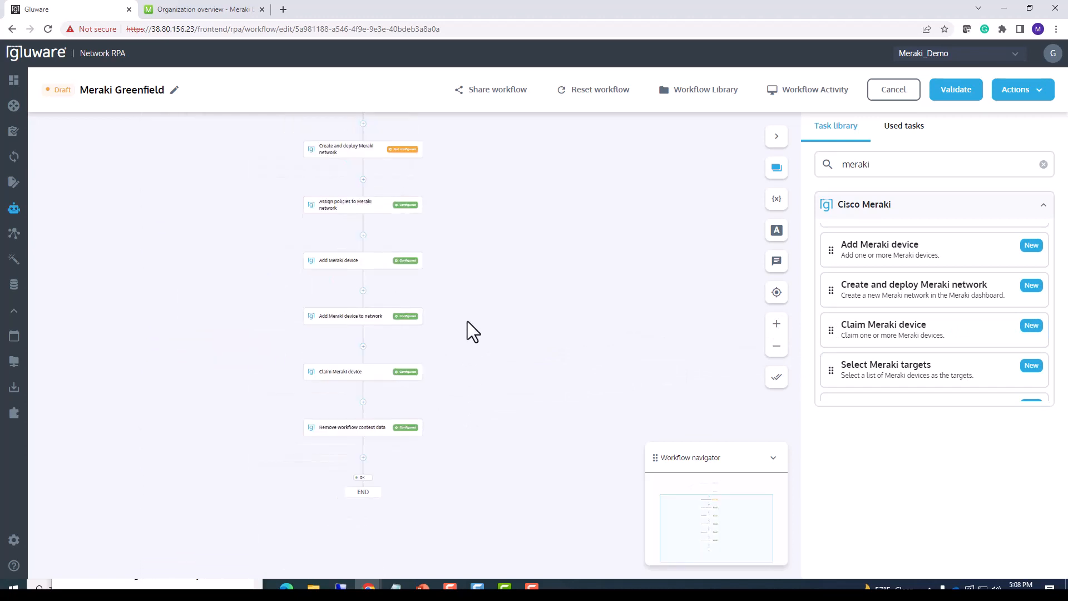
left_click_drag(451, 311, 368, 397)
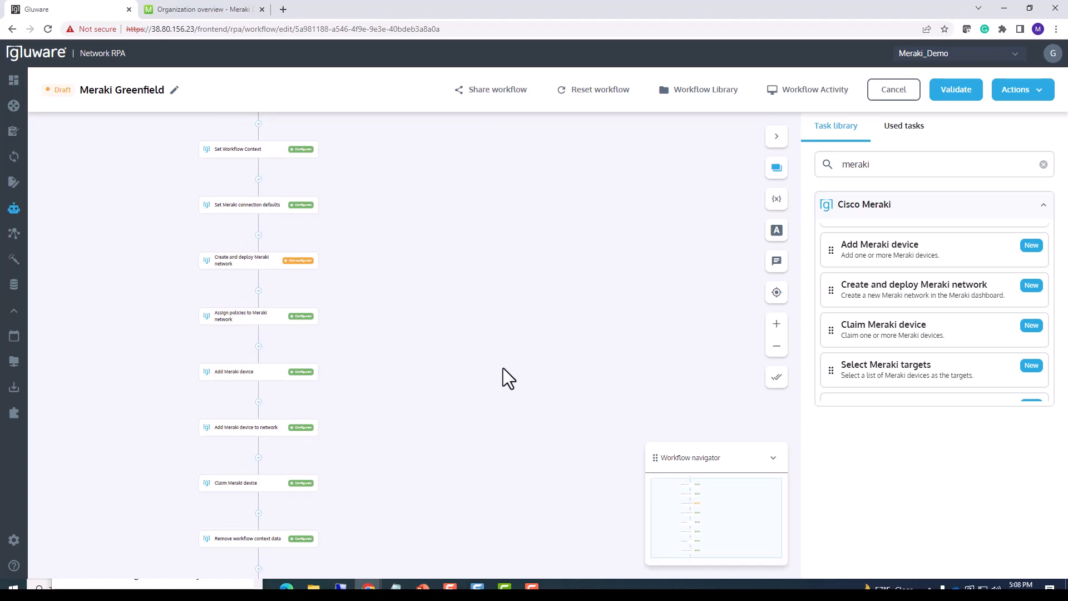
scroll(501, 365, "up", 1)
left_click_drag(337, 219, 339, 248)
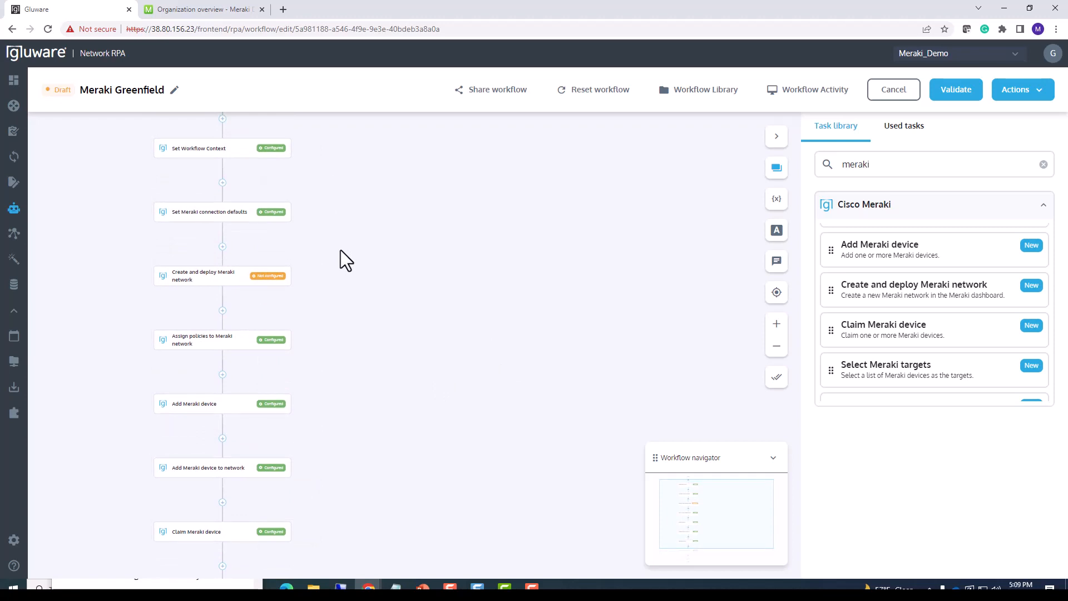
left_click(243, 153)
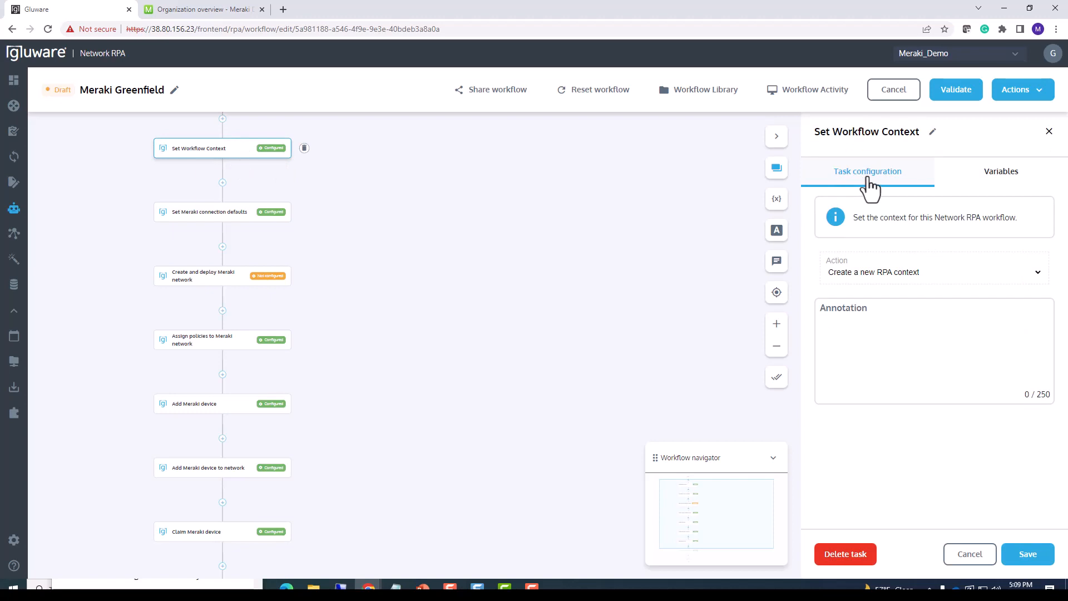
left_click(1001, 172)
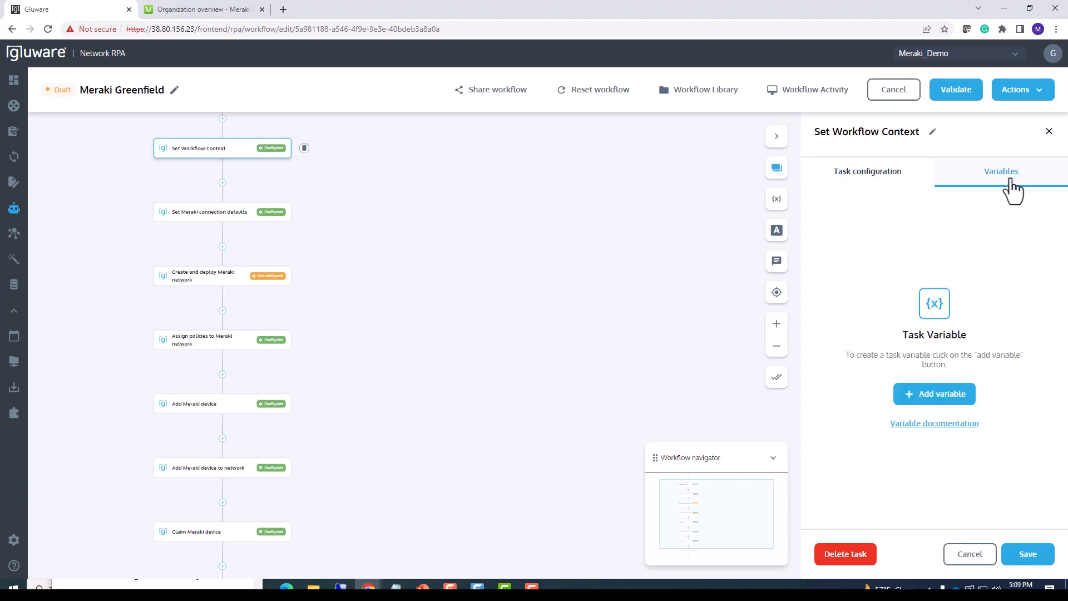
left_click(934, 399)
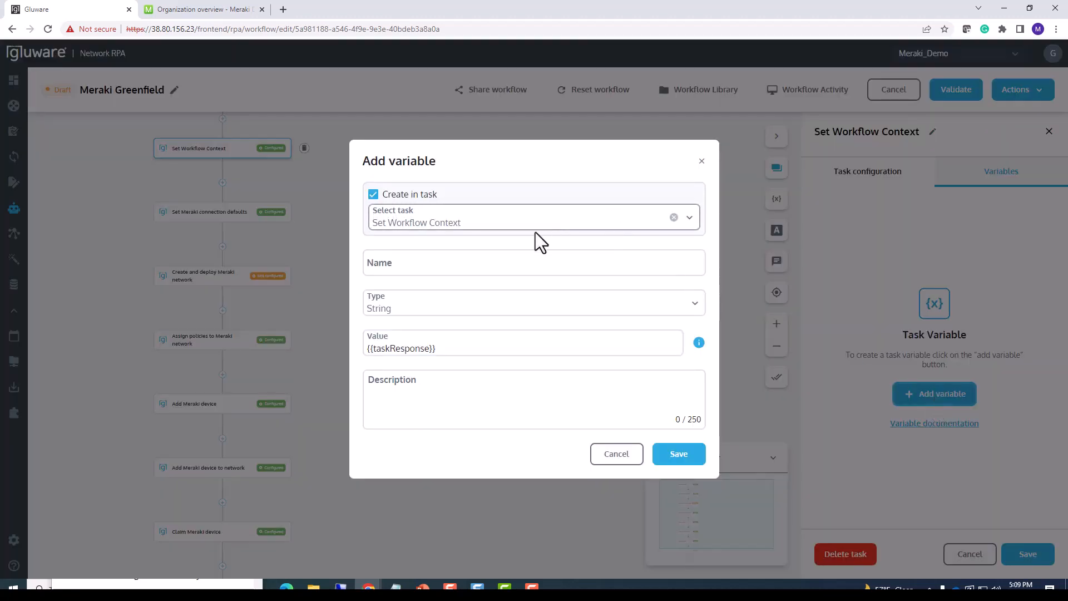
left_click(463, 267)
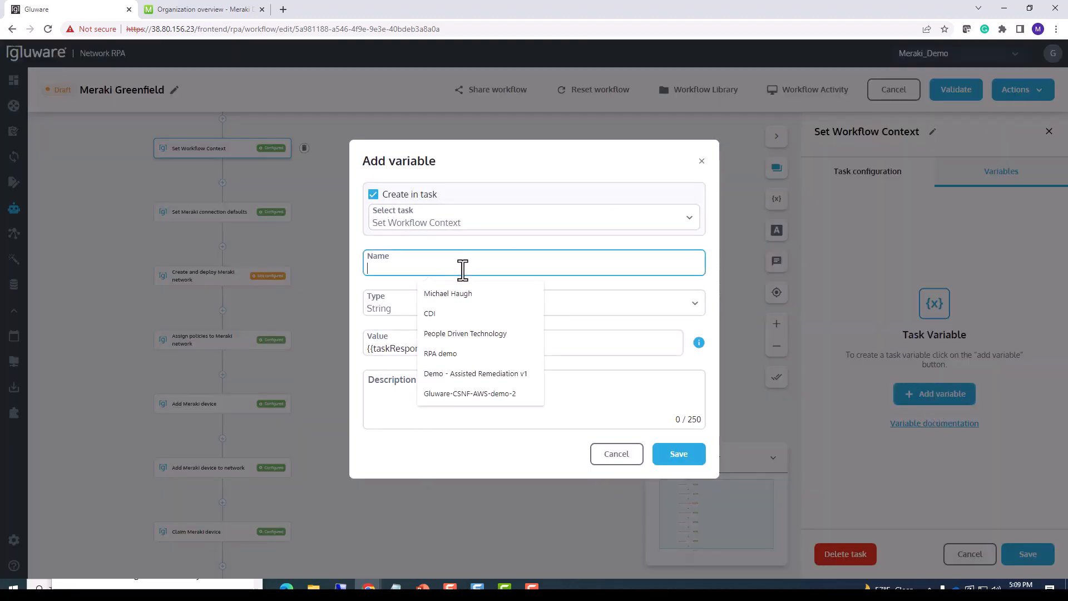
type("rpa")
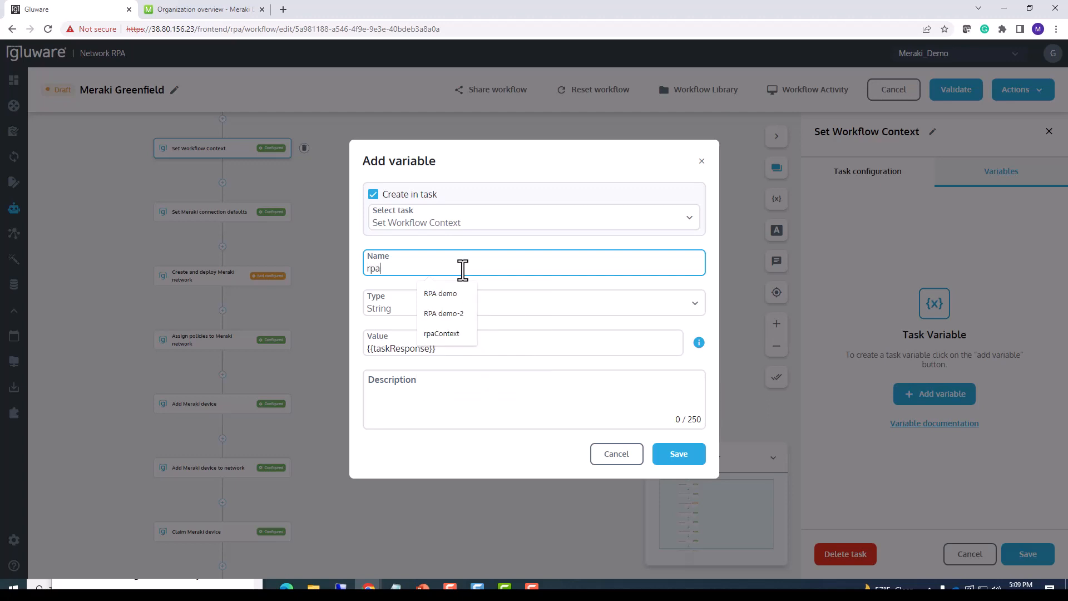
type("Context")
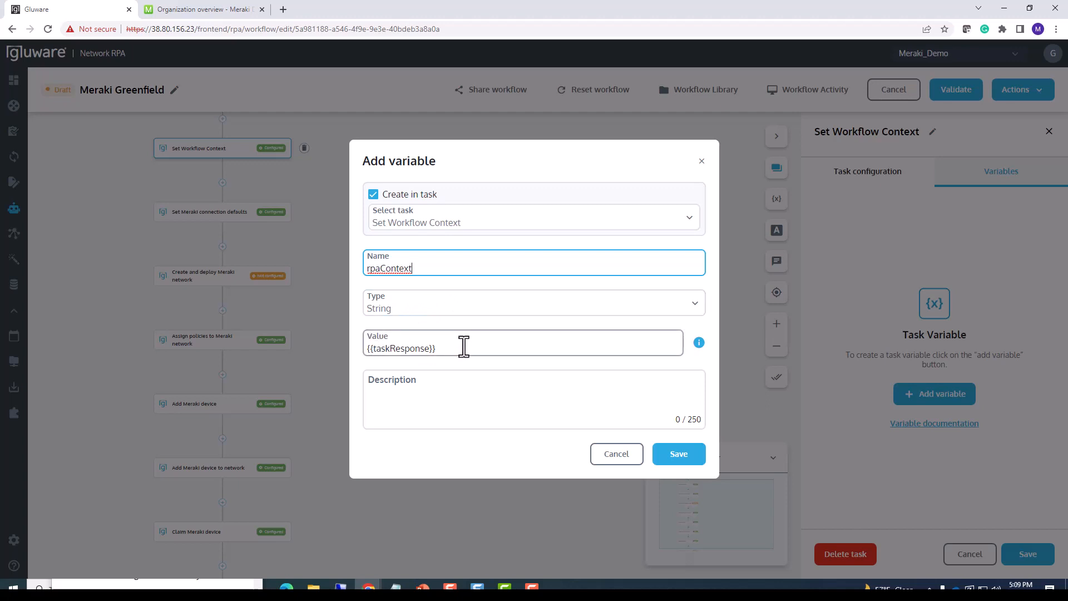
left_click(662, 456)
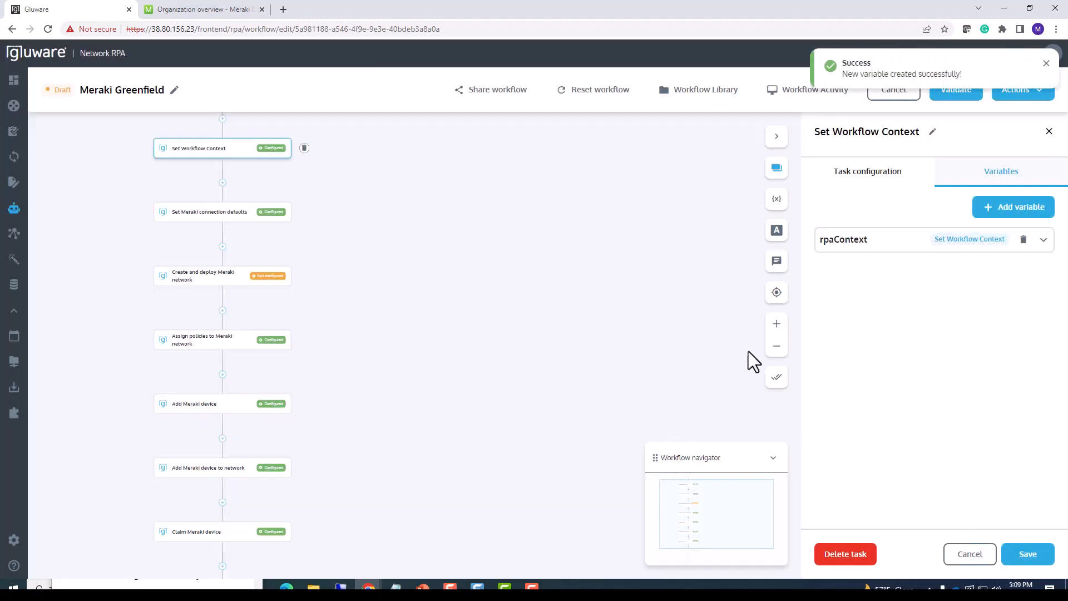
left_click(1023, 555)
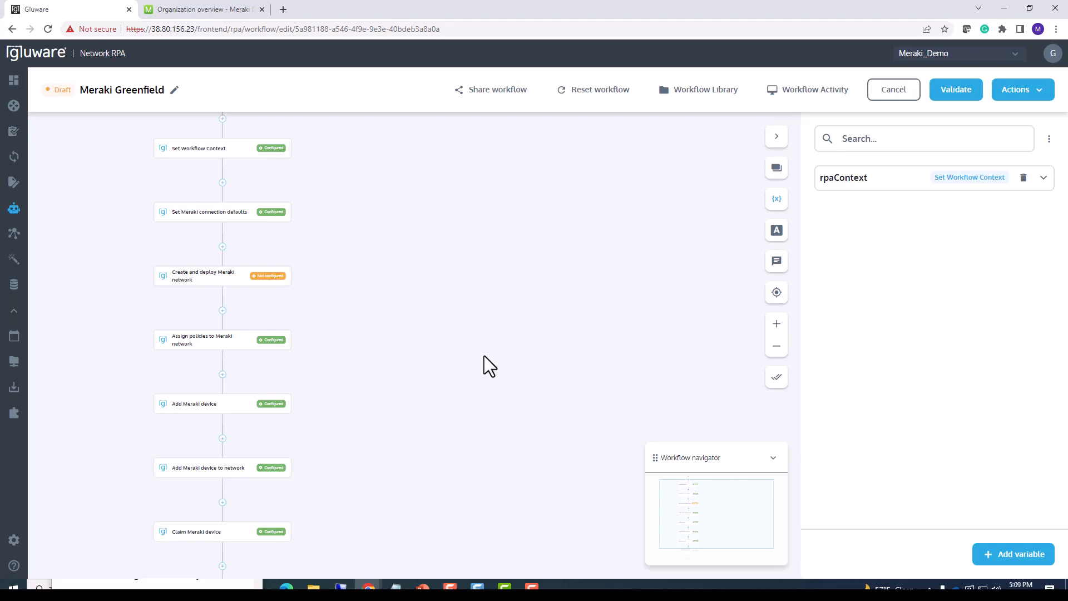
Configure the Set Meraki connection defaults task with Meraki Cloud Service and the available organization, and save it.
left_click_drag(374, 216, 380, 244)
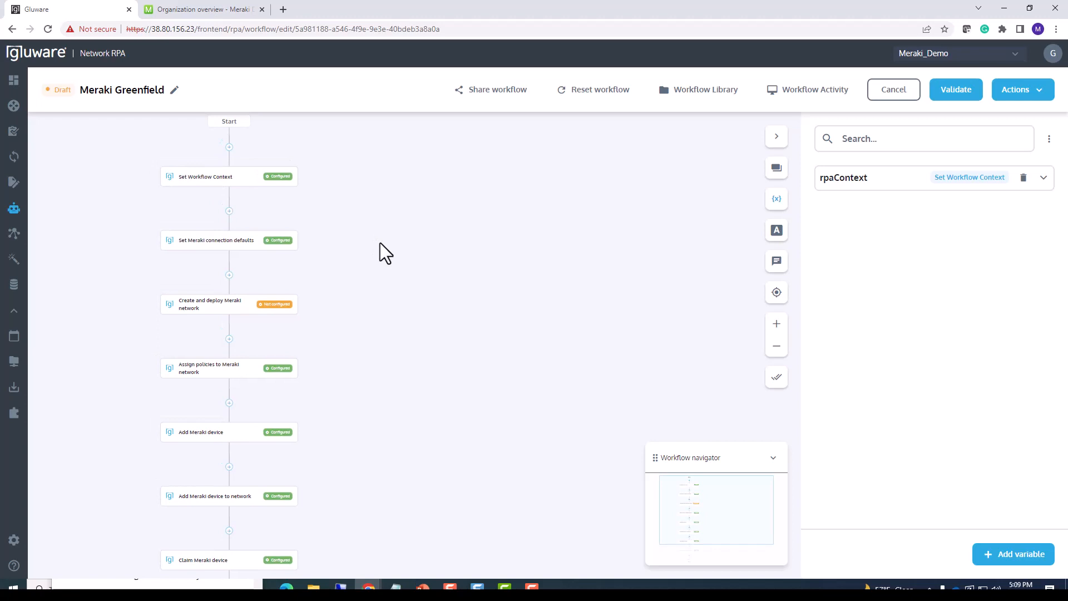
scroll(379, 243, "up", 1)
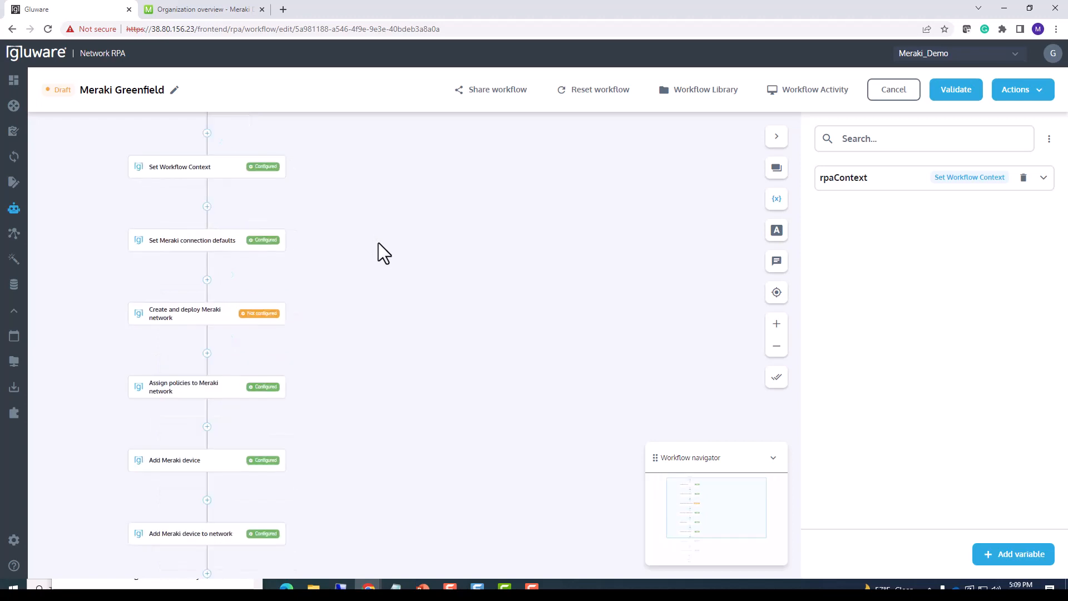
left_click(218, 255)
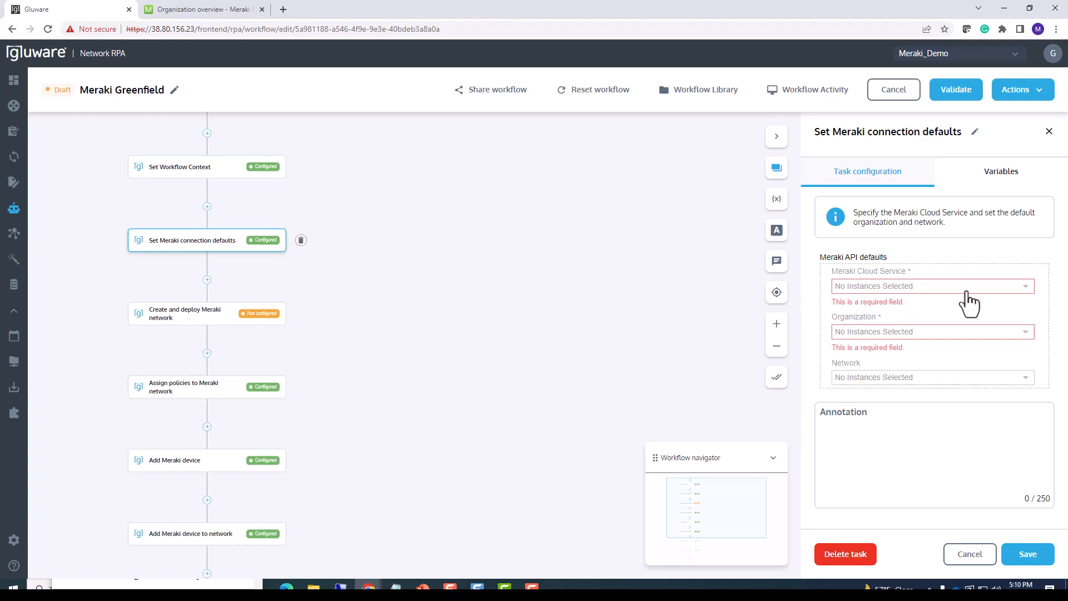
left_click(1000, 289)
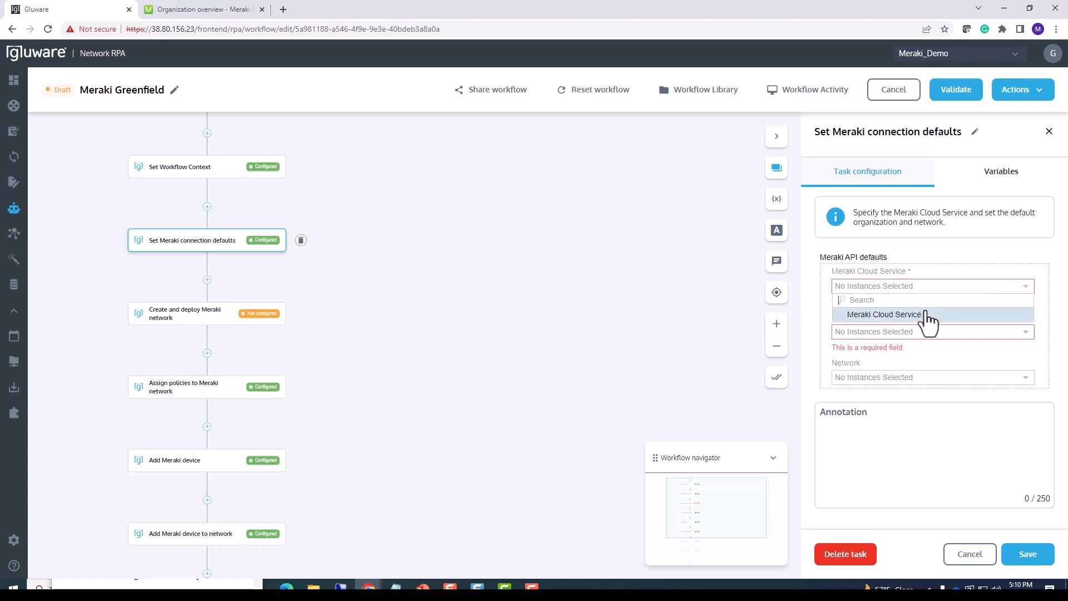
left_click(928, 315)
left_click(926, 319)
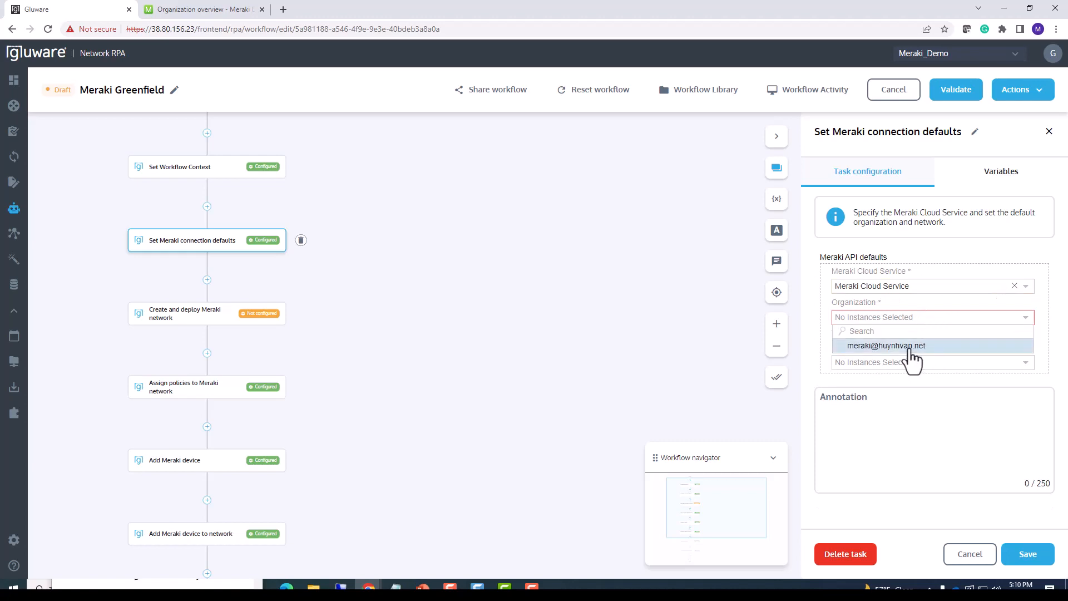
left_click(909, 346)
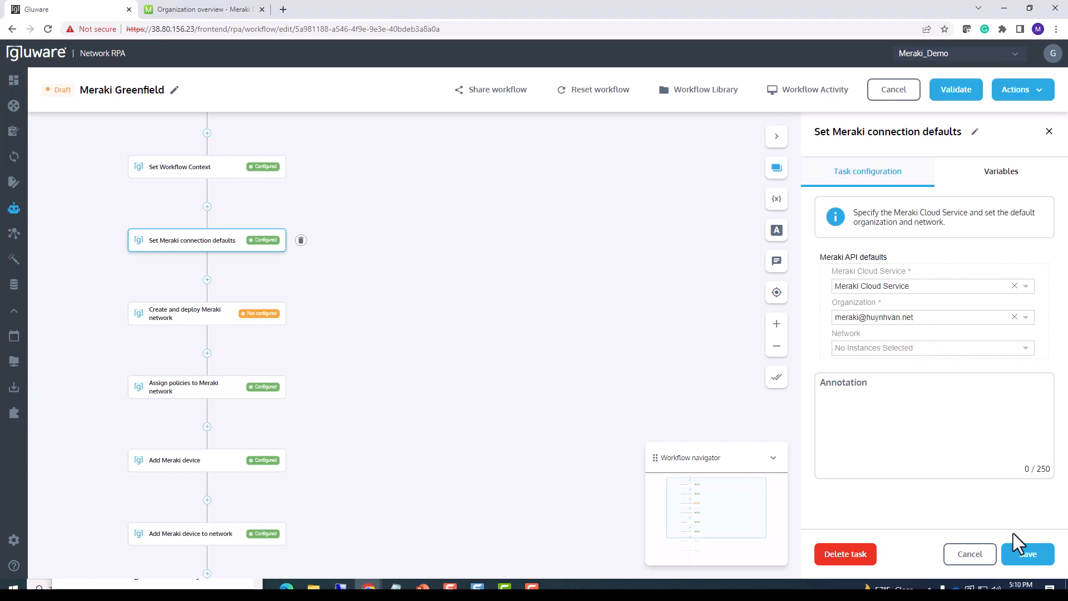
left_click(1027, 556)
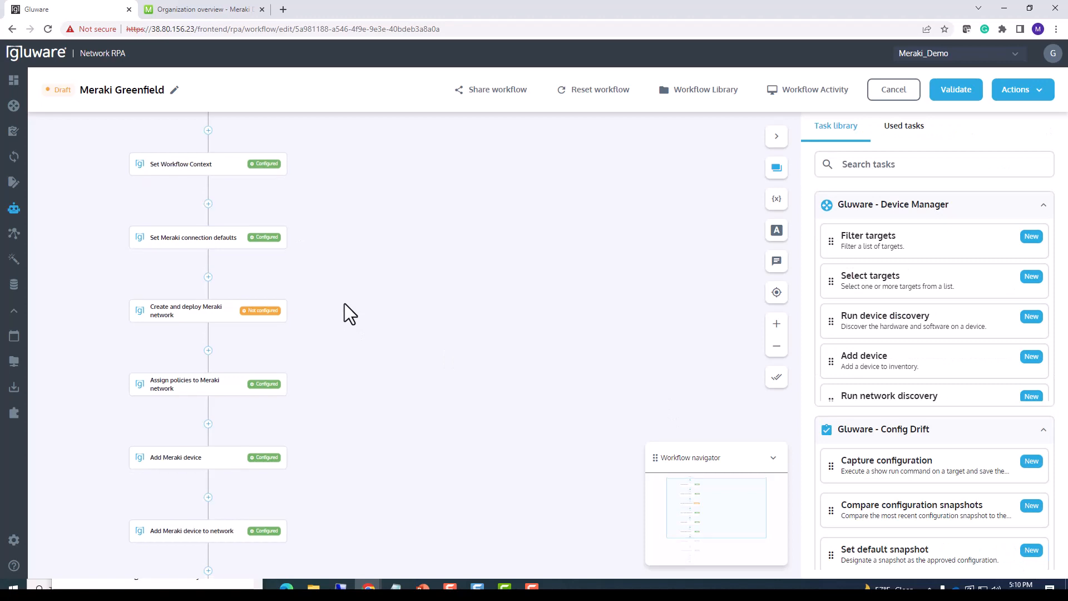
Name the network NEW_CUSTOMER_NETWORK in the Create and deploy Meraki network task.
left_click(210, 299)
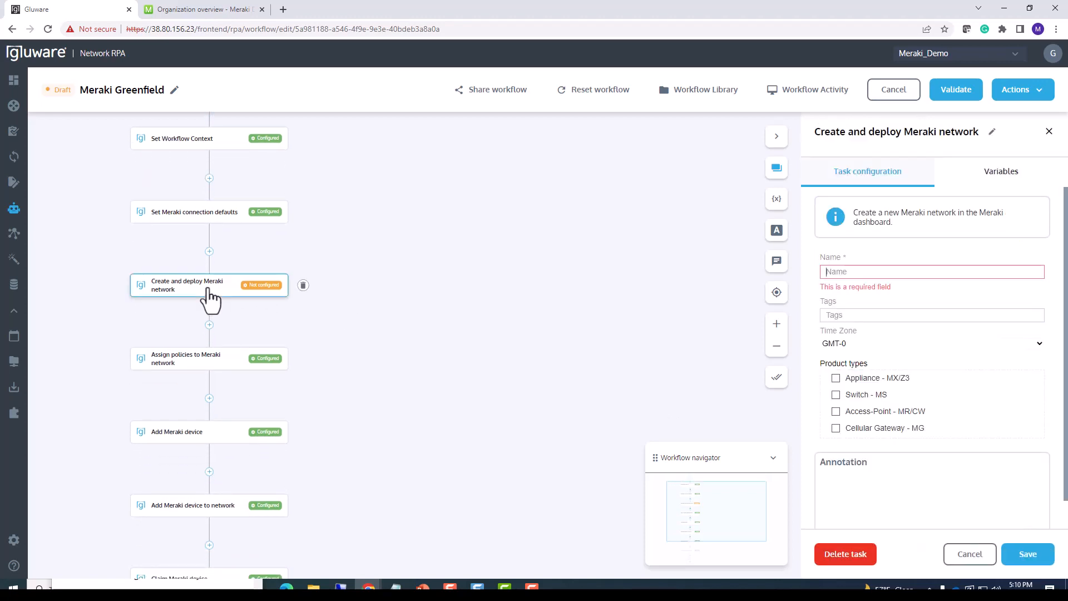
left_click(831, 271)
type("NEW_C")
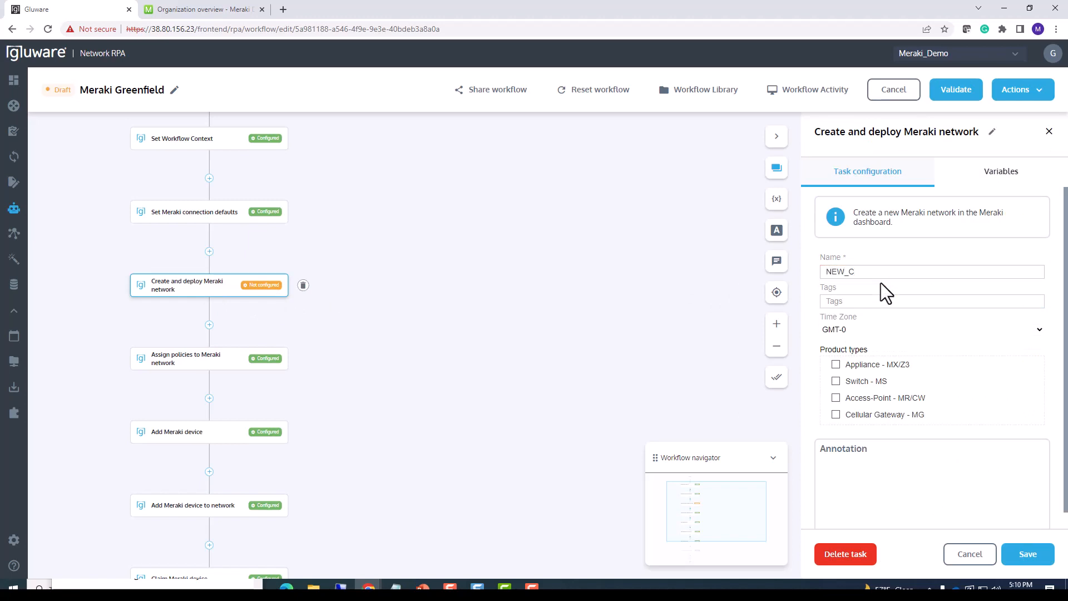
type("USTOMER_NETWORK")
Enable the Appliance - MX/Z3, Switch - MS and Cellular Gateway - MG product types for the new network and save the task.
left_click(836, 364)
left_click(836, 381)
left_click(835, 416)
left_click(1042, 559)
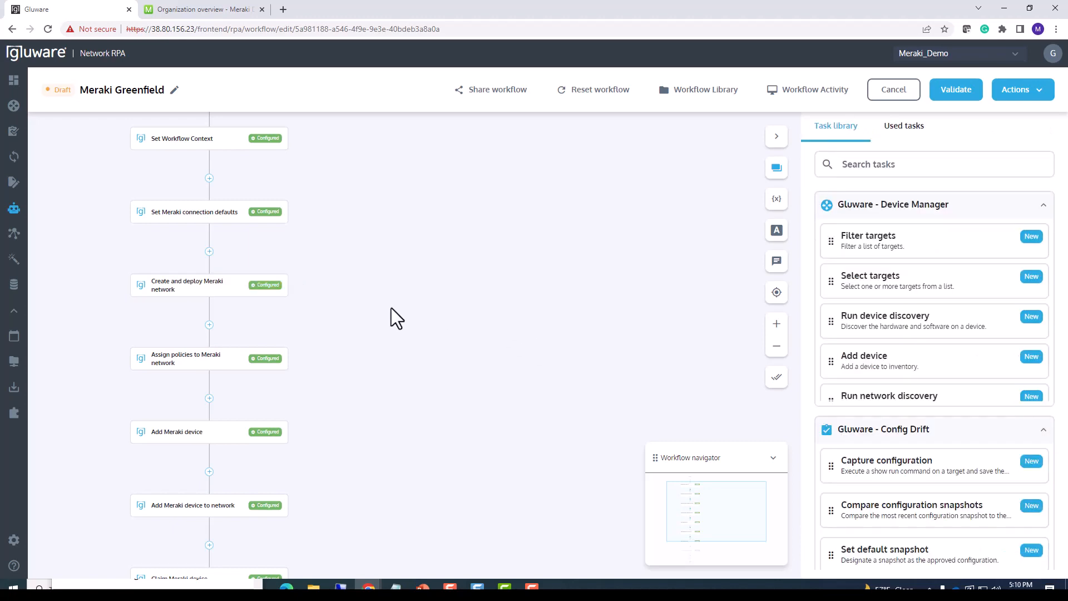
Add SNMP settings with the policy Demo-Meraki Network SNMP Settings-1 to the Assign policies to Meraki network task and save it.
left_click_drag(378, 322, 385, 254)
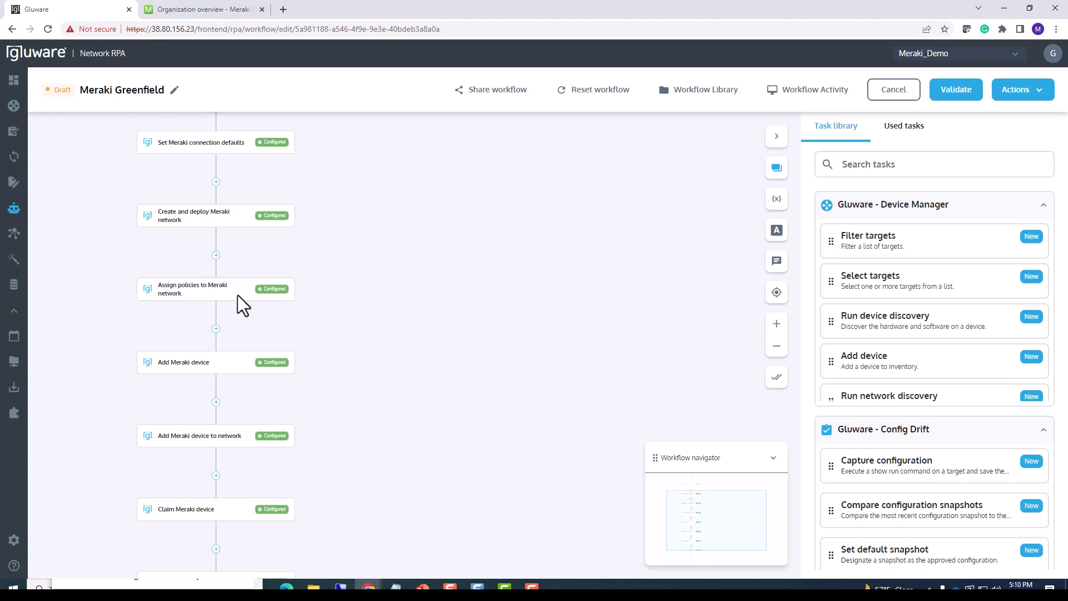
left_click(207, 300)
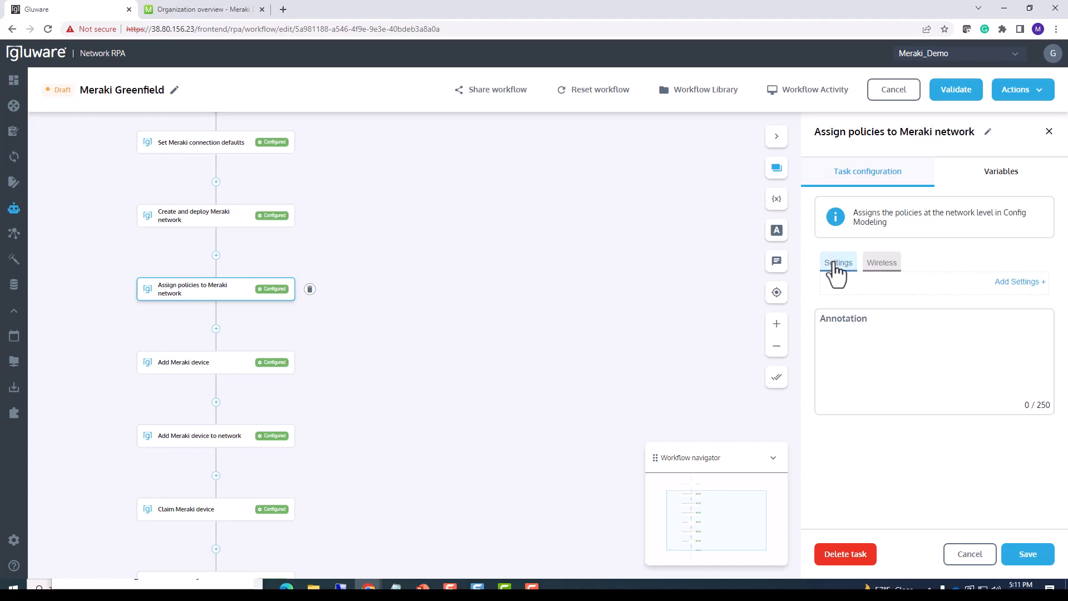
left_click(1013, 284)
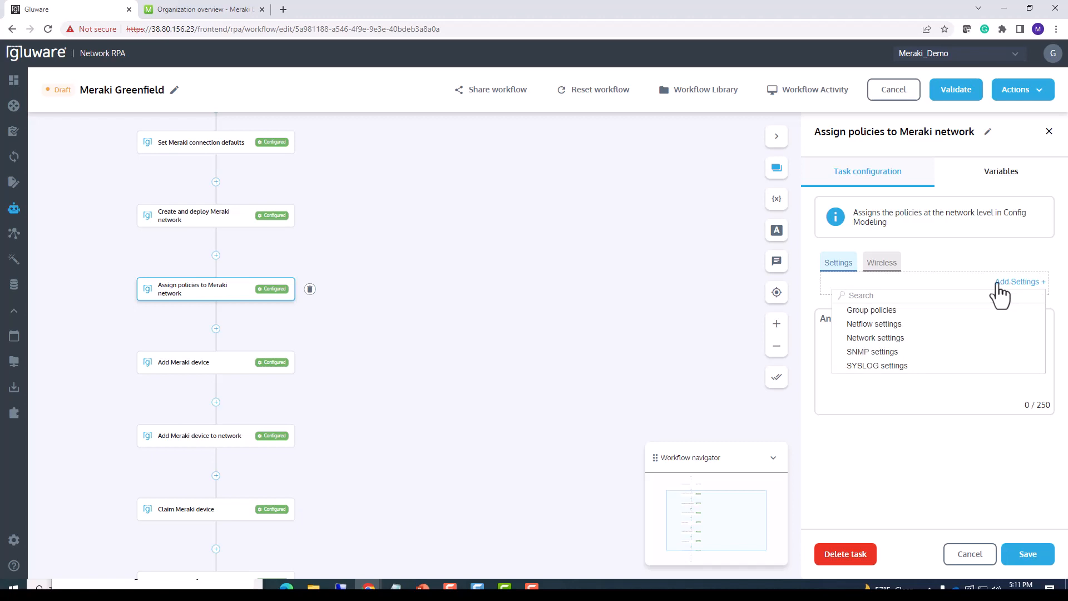
left_click(893, 356)
left_click(885, 310)
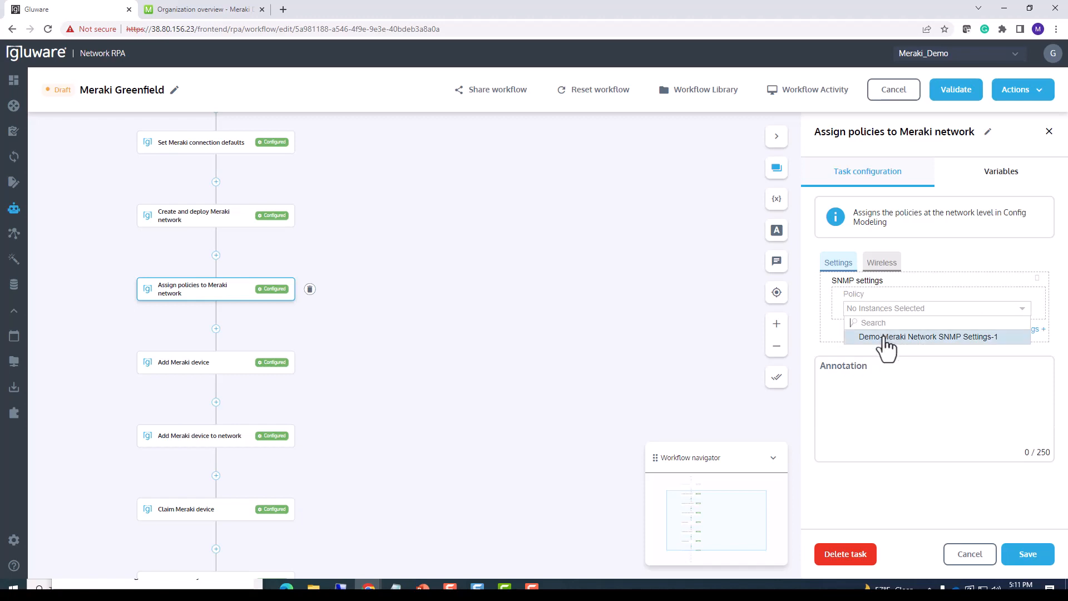
left_click(891, 336)
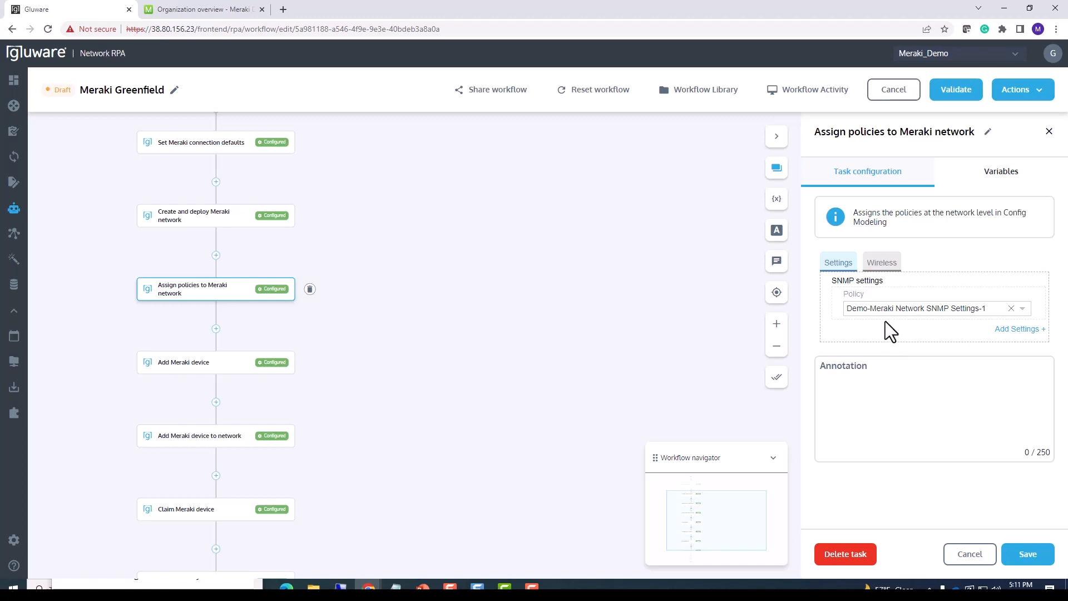
left_click(1026, 566)
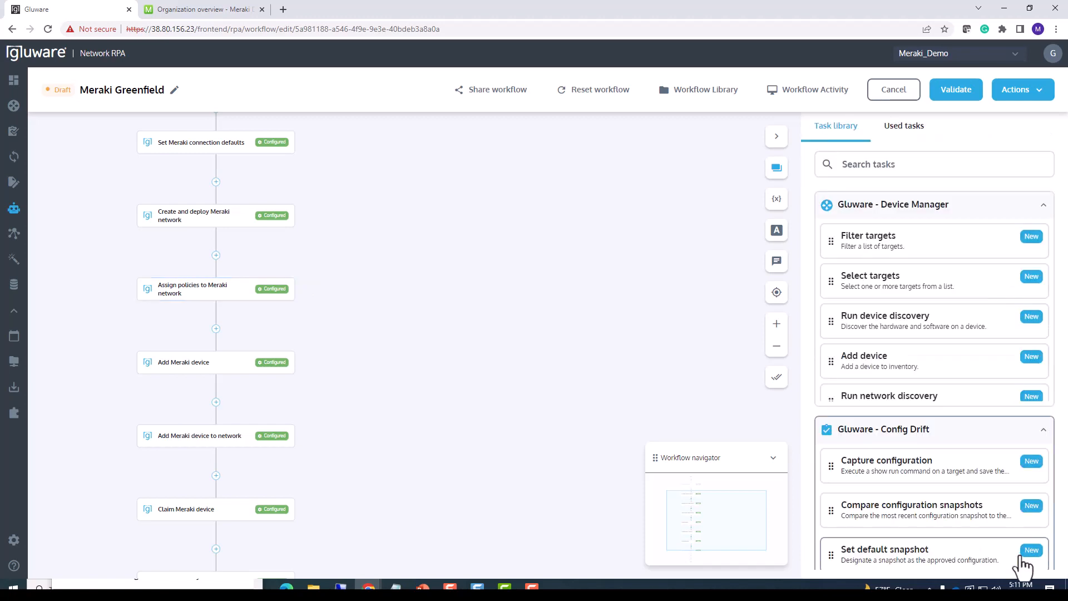
In the Add Meraki device task, set the node name to NewAppliance and the device type to Appliance.
scroll(352, 352, "down", 3)
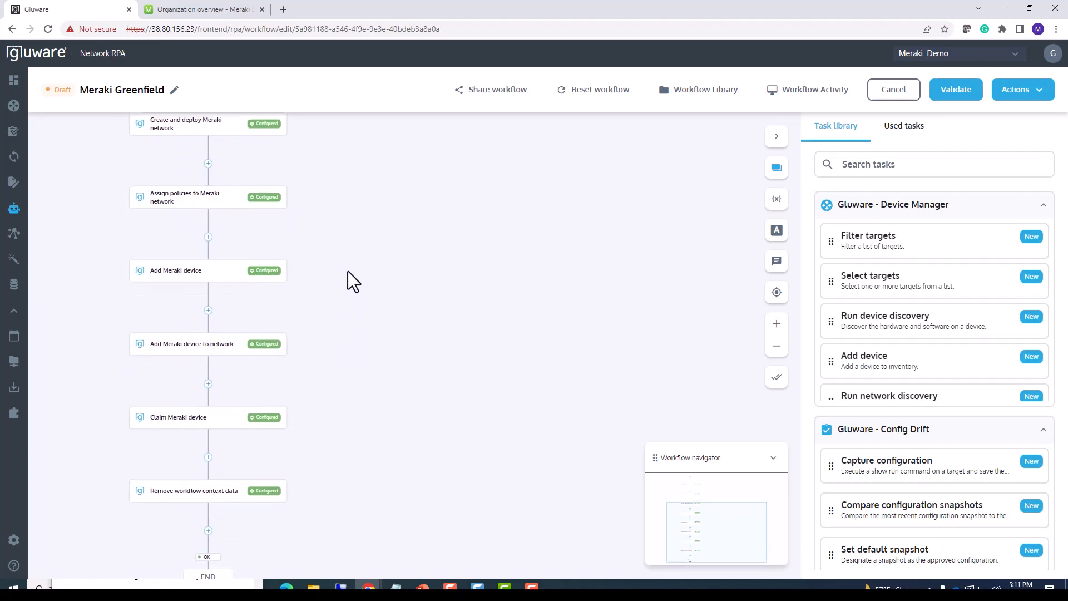
left_click(240, 295)
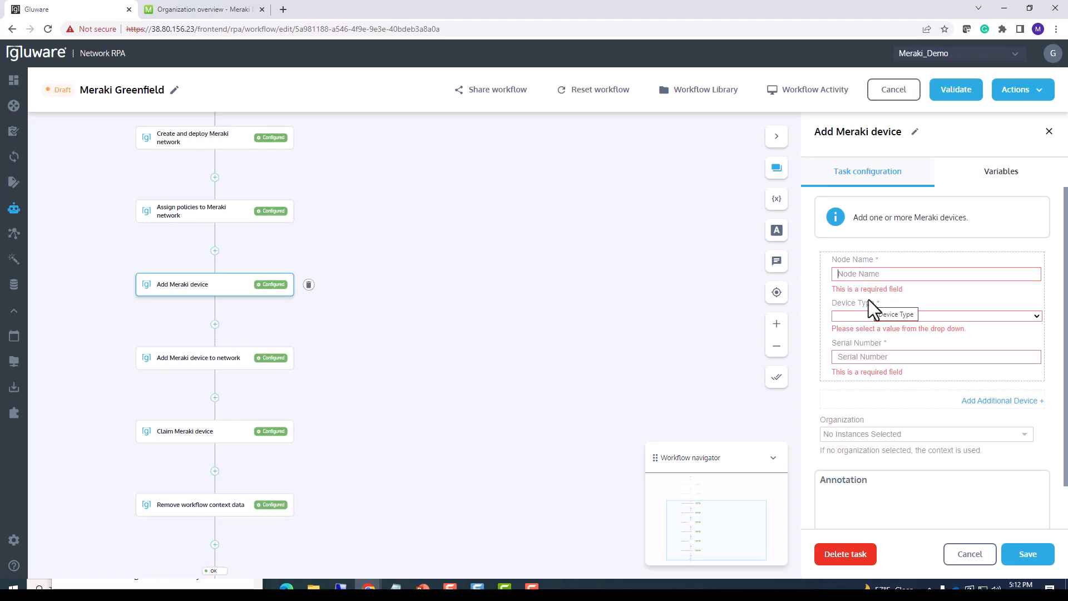
type("NewA")
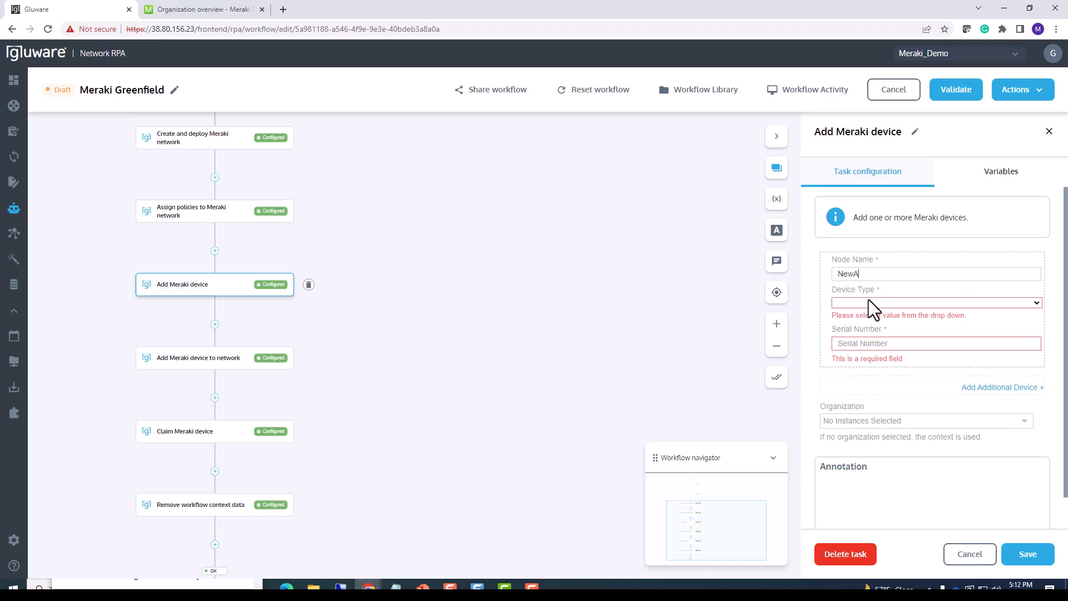
type("ppliance")
left_click(869, 302)
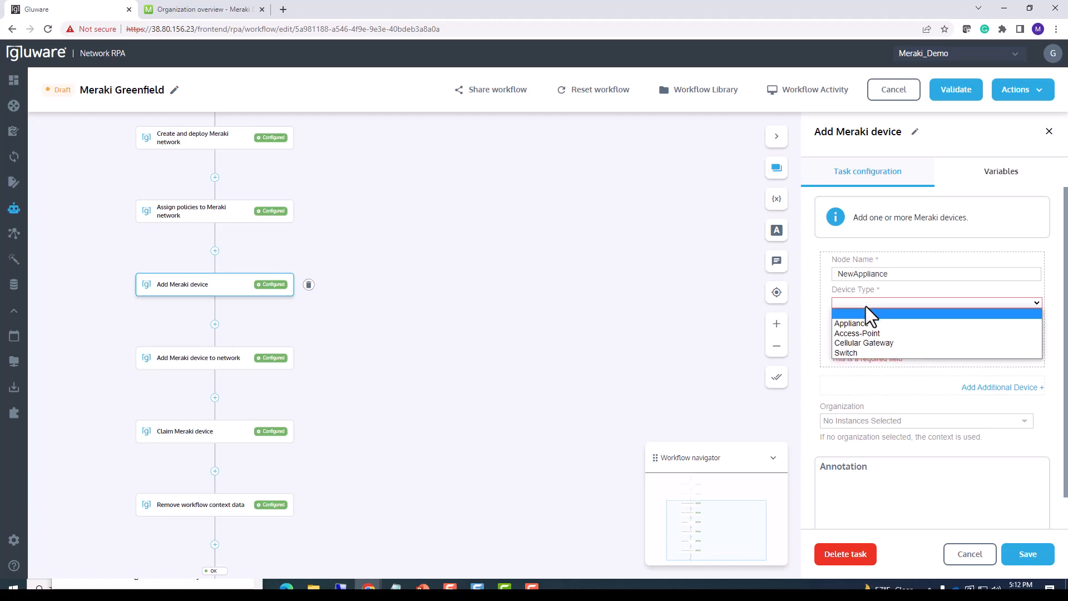
left_click(862, 320)
Enter the new appliance's serial number, leave the organization unselected, and save the Add Meraki device task.
left_click(869, 332)
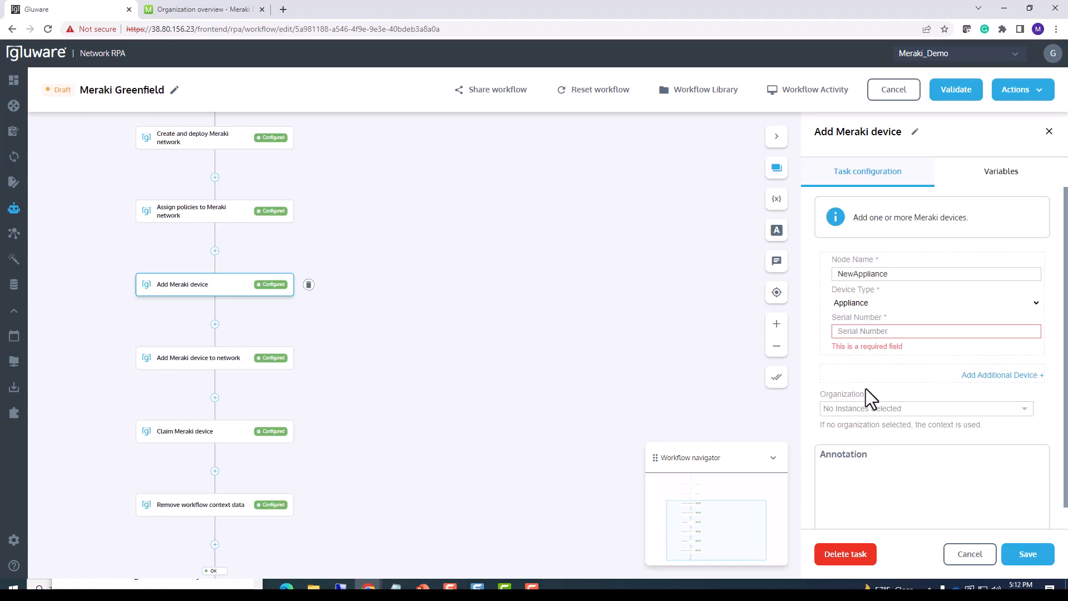
key("ctrl+v")
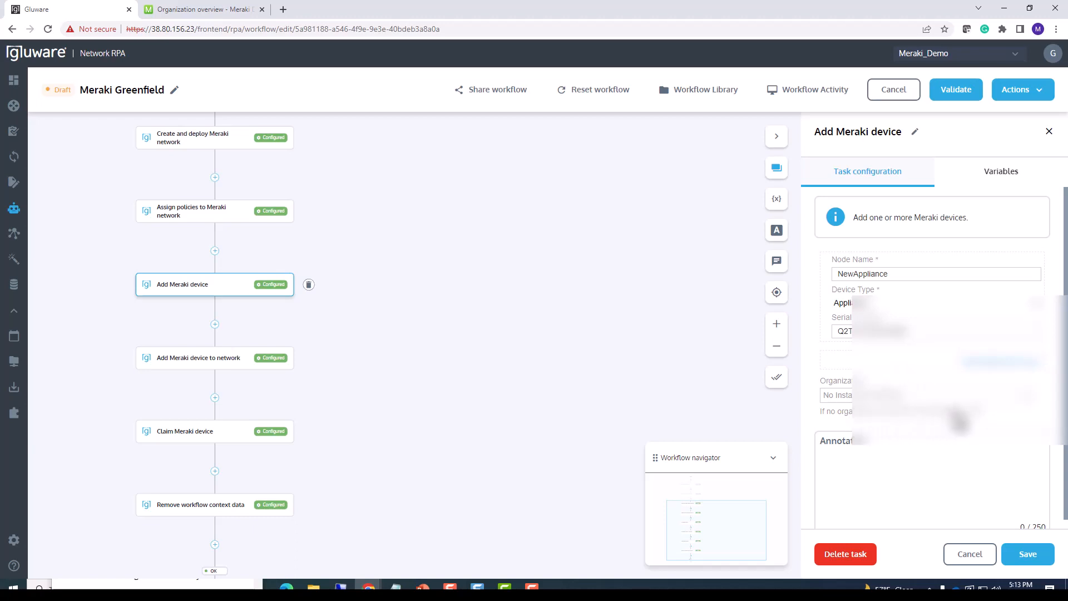
scroll(548, 284, "up", 2)
scroll(546, 283, "down", 5)
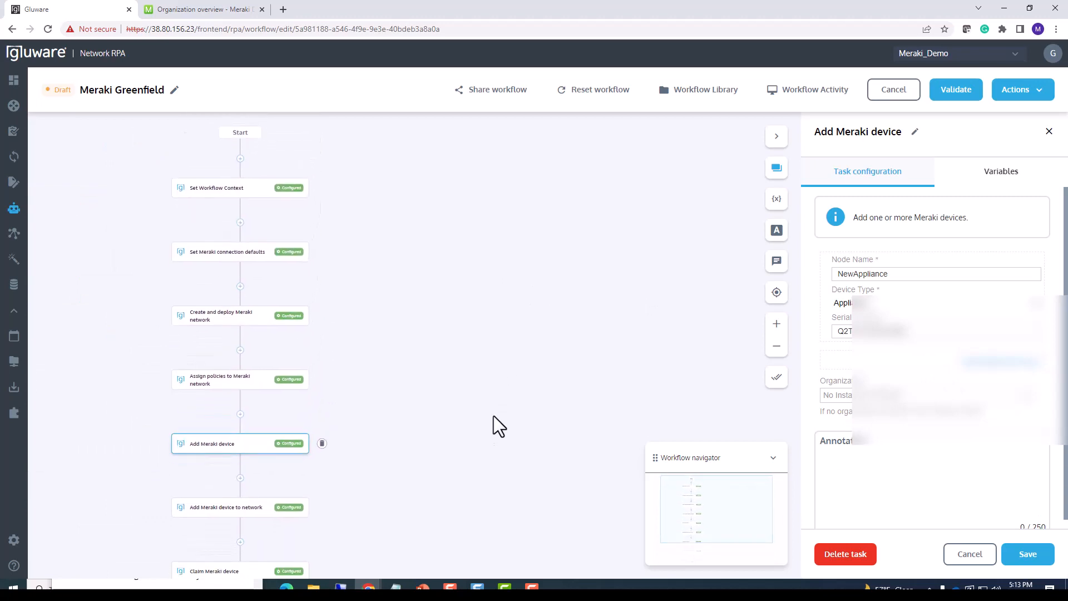
left_click_drag(373, 355, 384, 263)
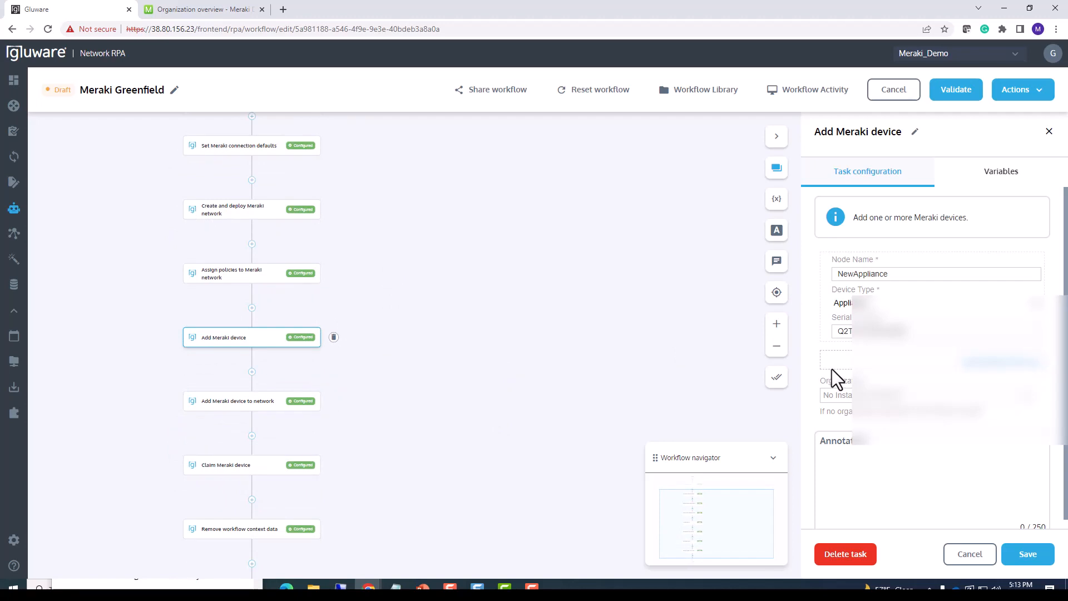
left_click(1027, 557)
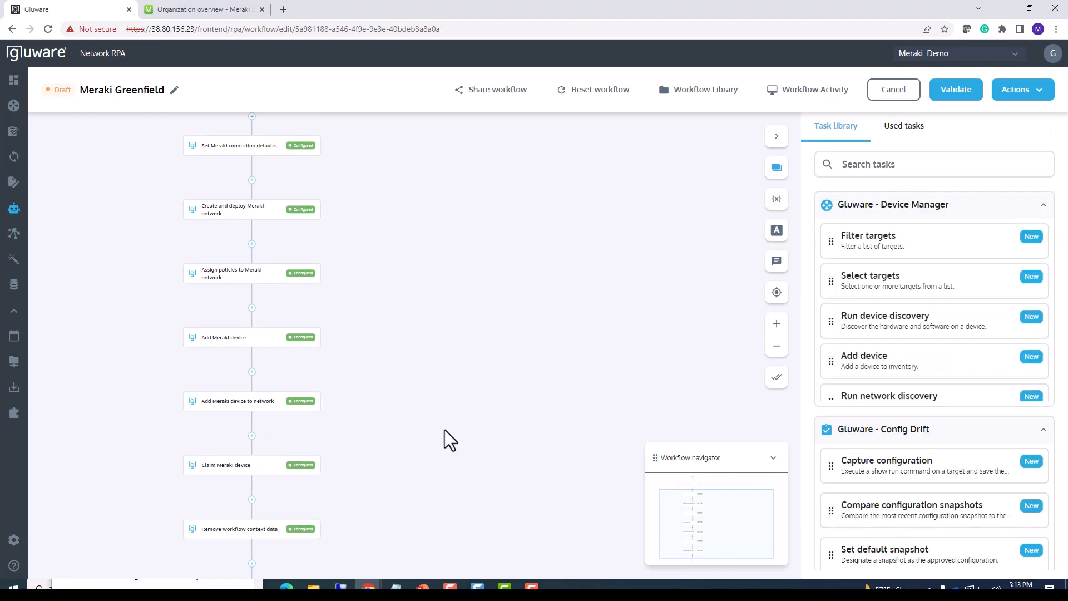
Review the Add Meraki device to network task, then save the Claim Meraki device task with no devices selected.
left_click_drag(445, 430, 425, 278)
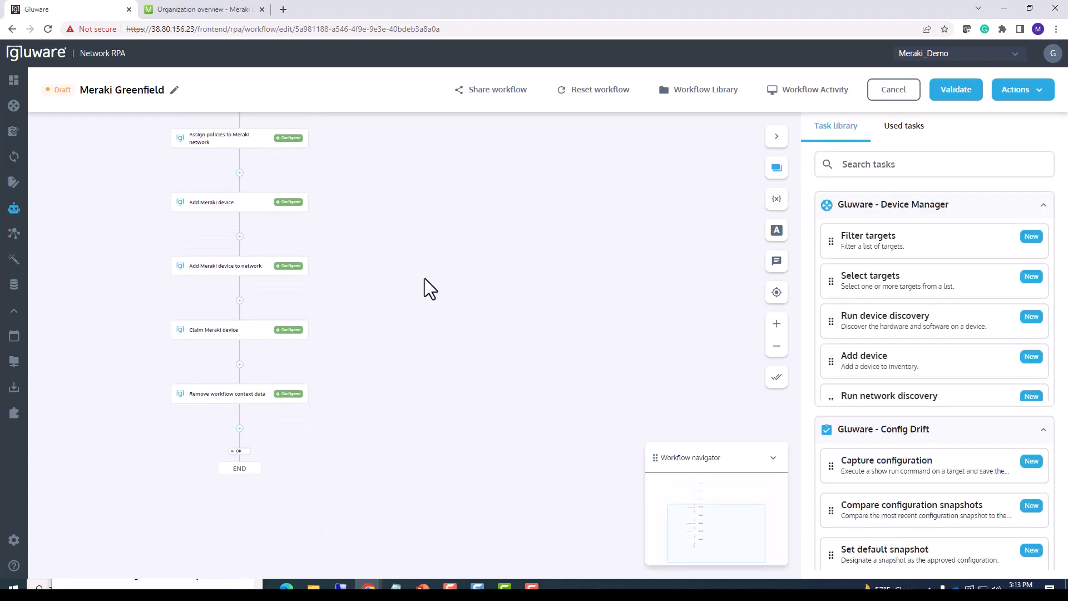
left_click(241, 267)
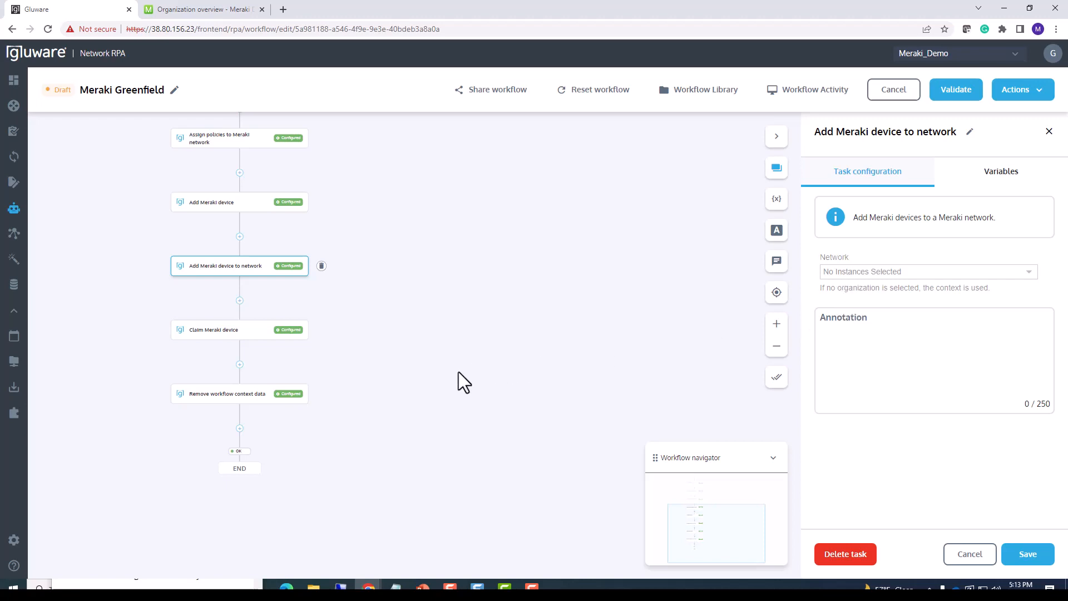
left_click(250, 334)
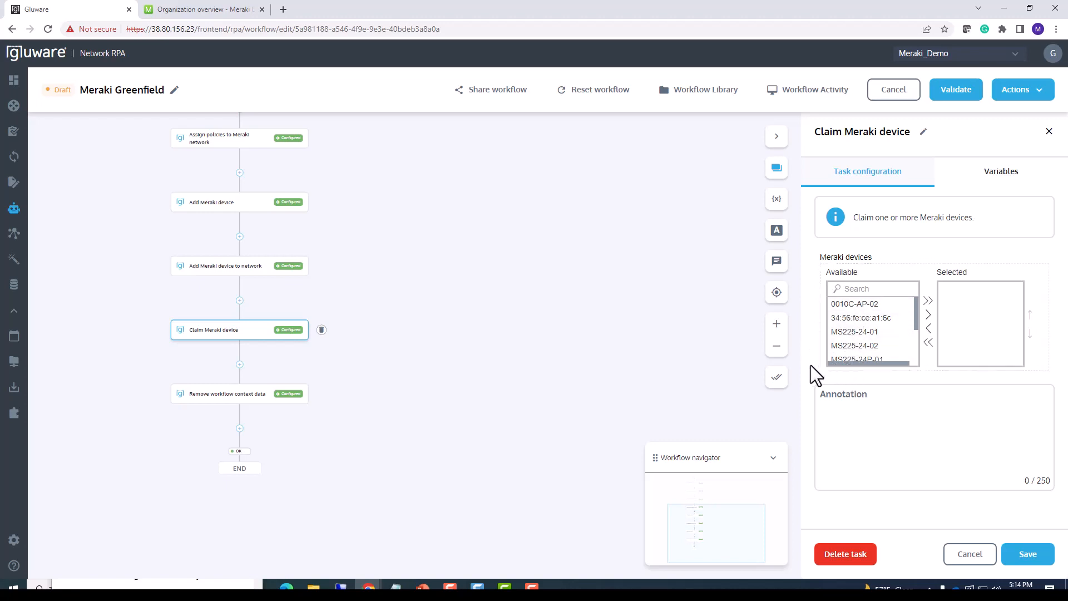
left_click(1028, 554)
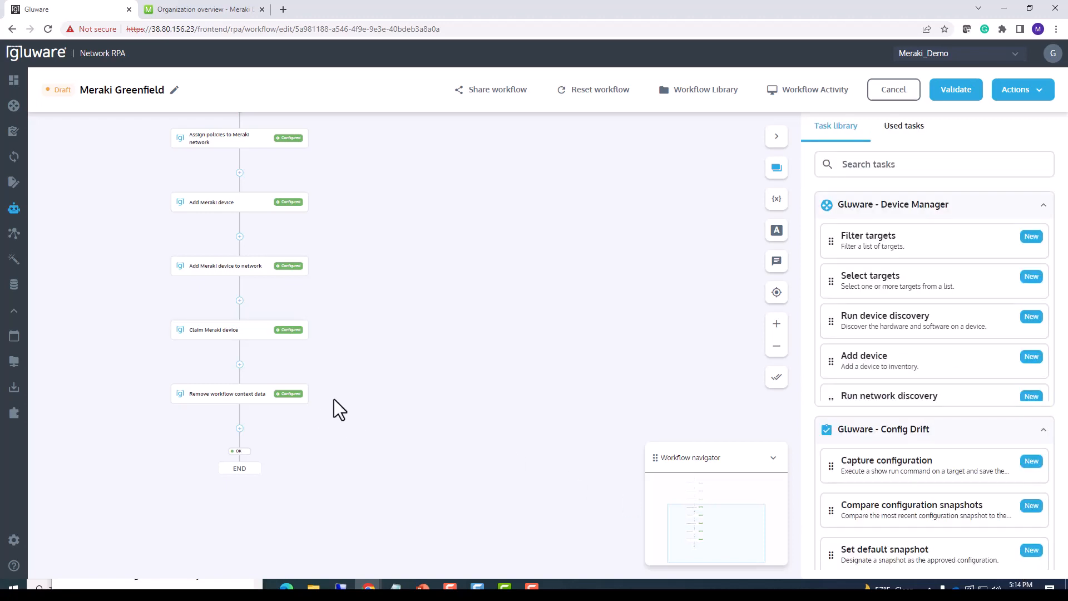
Review the configuration of the Remove workflow context data and Set Workflow Context tasks.
left_click(252, 410)
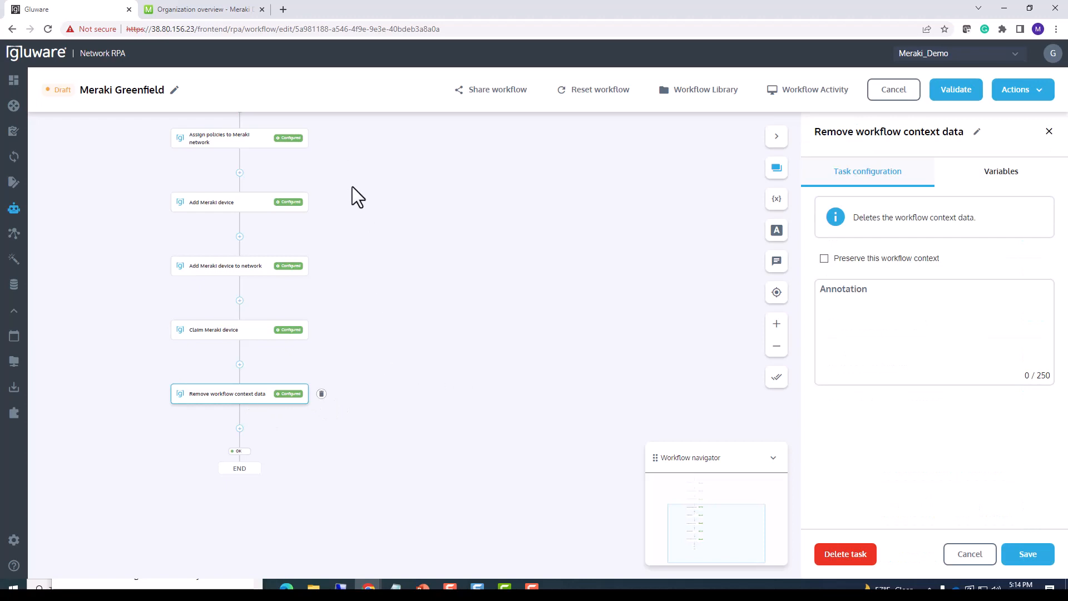
scroll(356, 342, "down", 3)
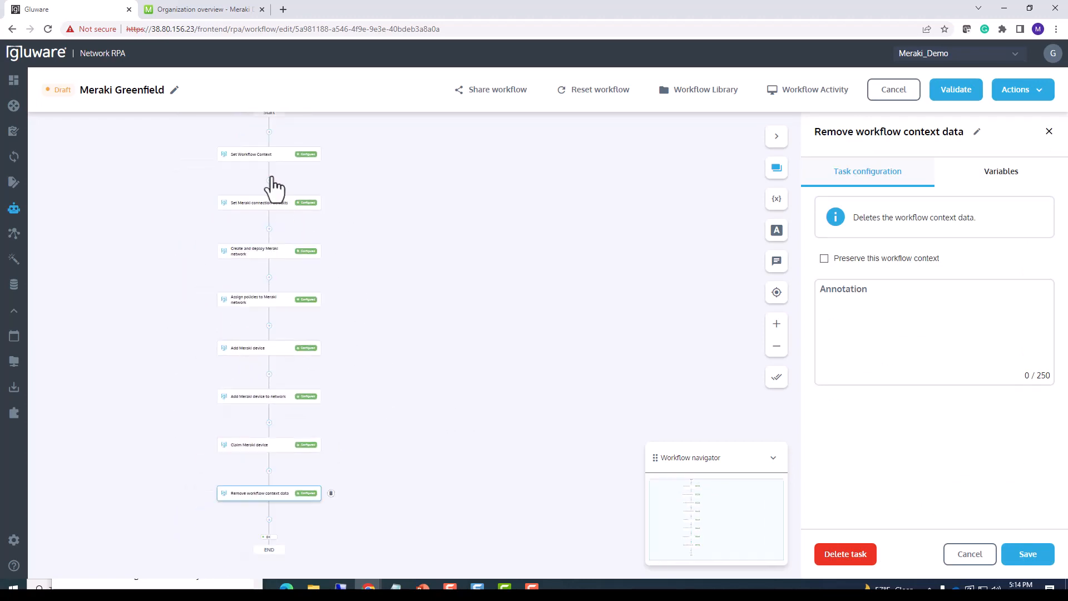
left_click(265, 158)
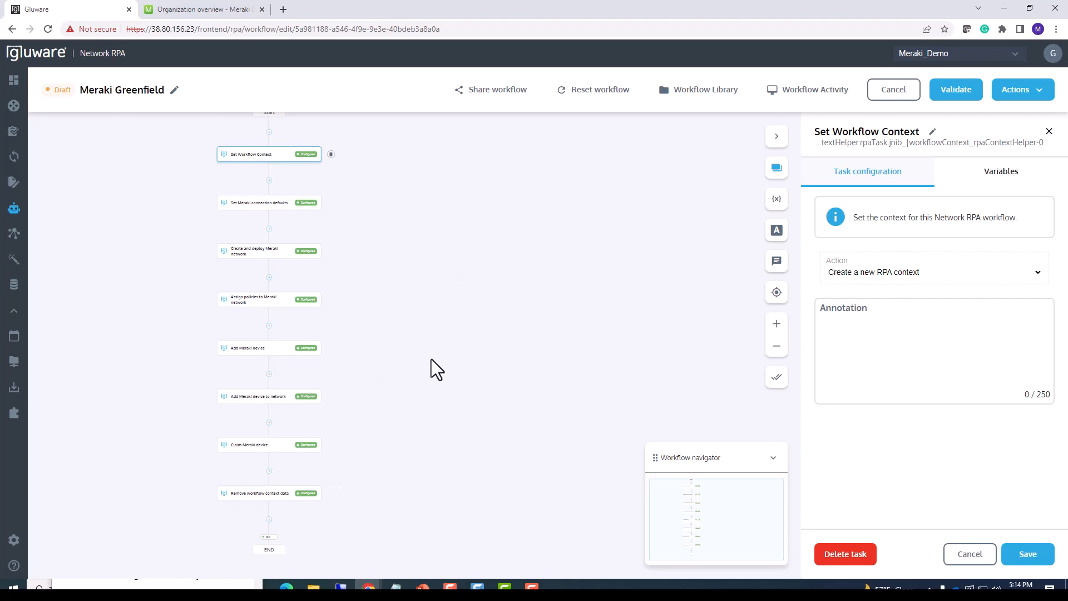
scroll(432, 360, "up", 4)
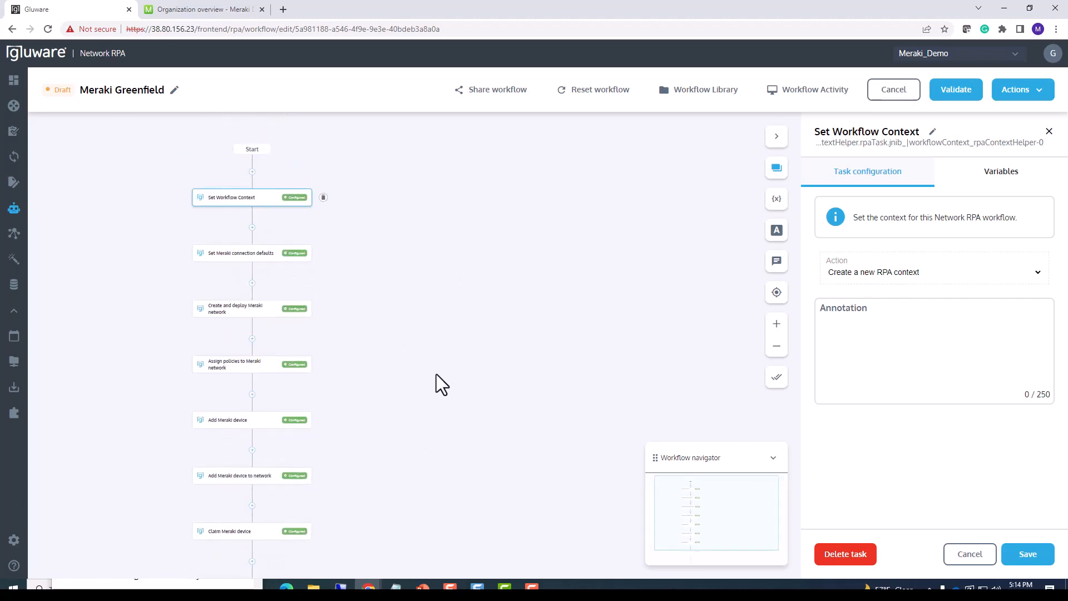
scroll(433, 373, "up", 2)
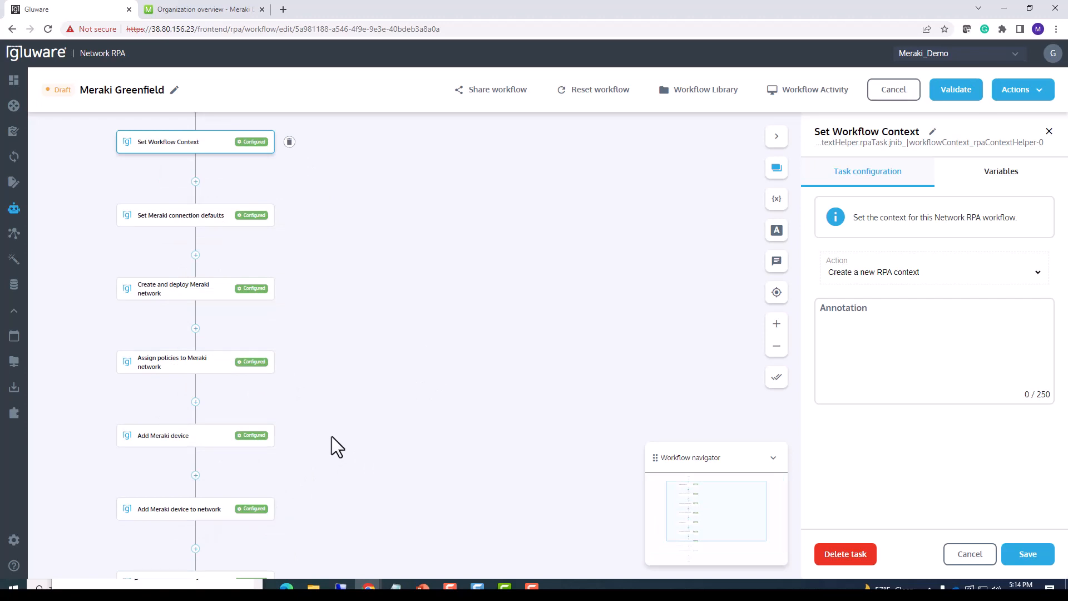
scroll(326, 295, "up", 2)
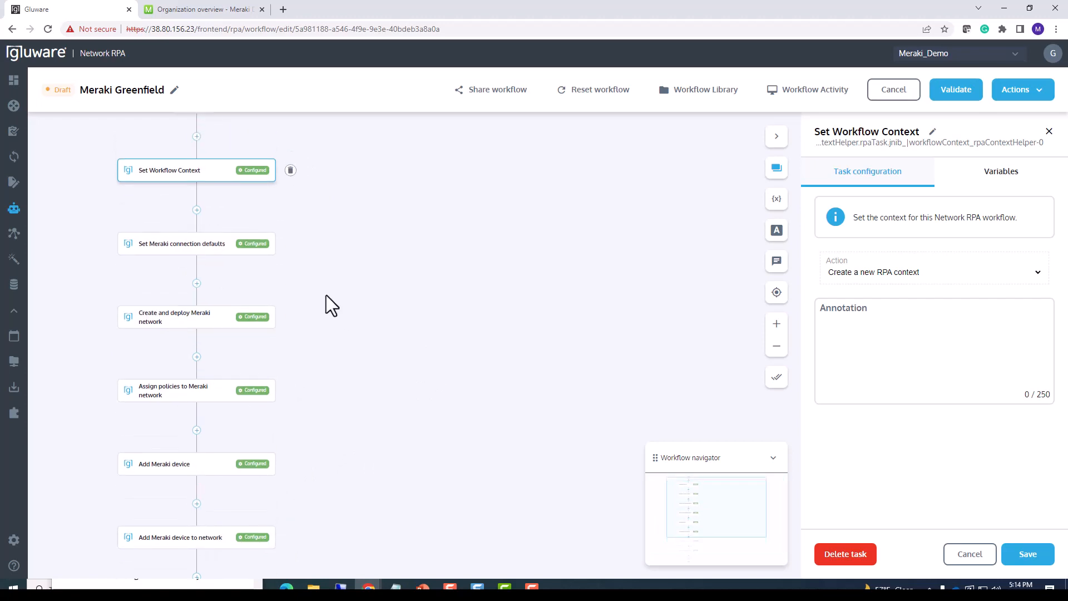
left_click_drag(339, 313, 340, 309)
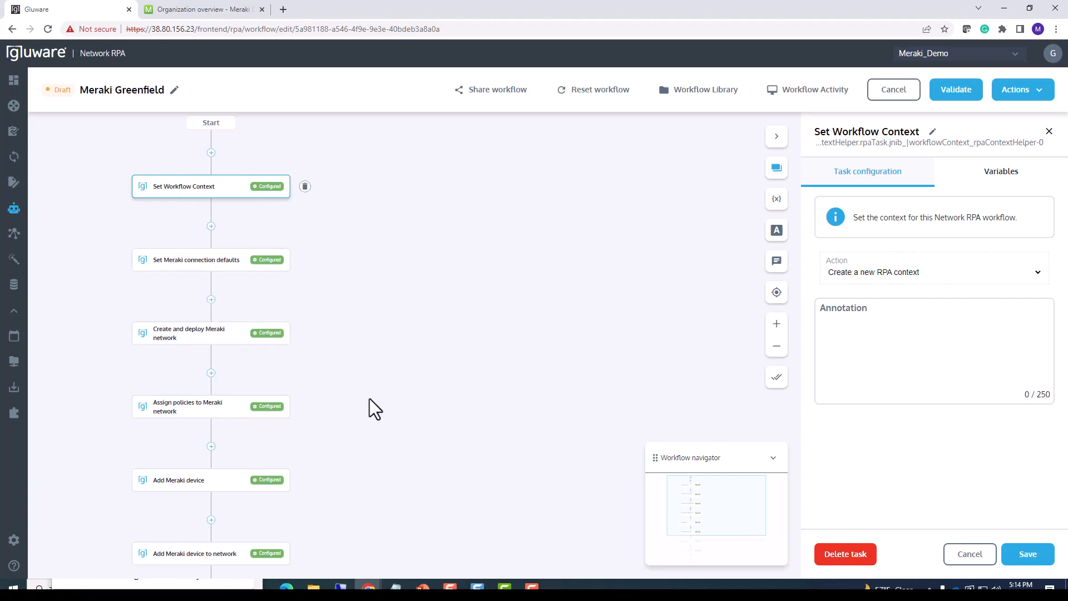
Save the Meraki Greenfield workflow and validate it.
left_click(1039, 91)
left_click(1009, 123)
left_click(954, 91)
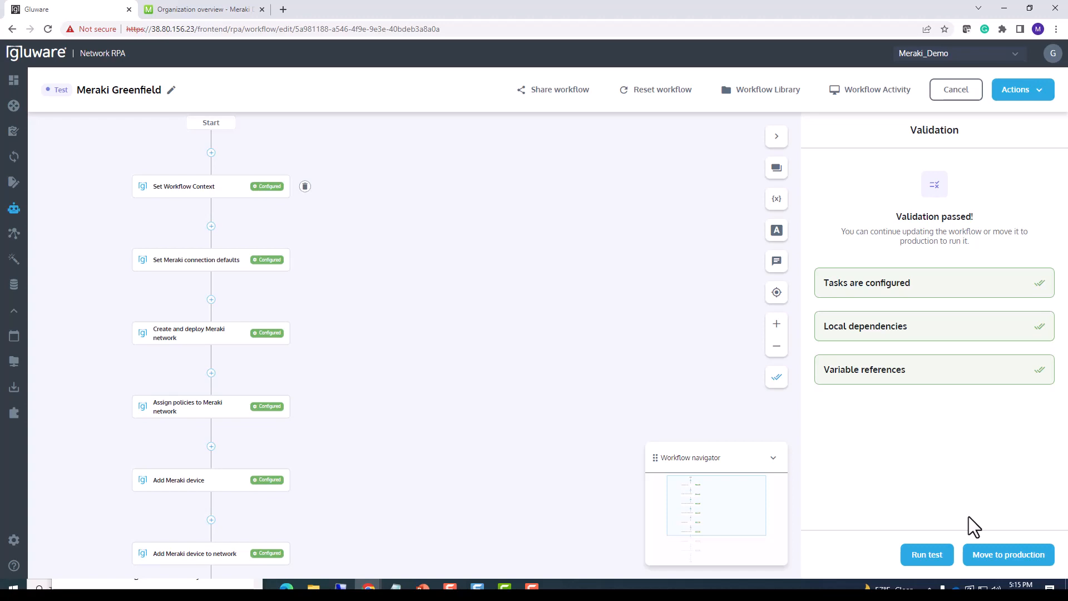
Run a test of the validated Meraki Greenfield workflow and go to its workflow activity.
left_click(936, 561)
left_click(674, 349)
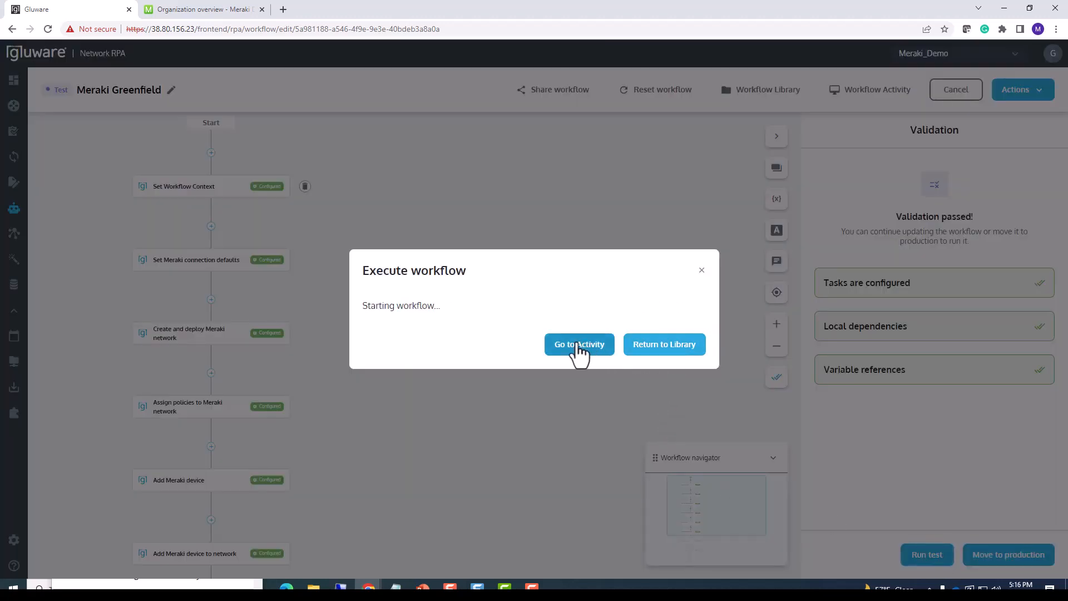
left_click(578, 348)
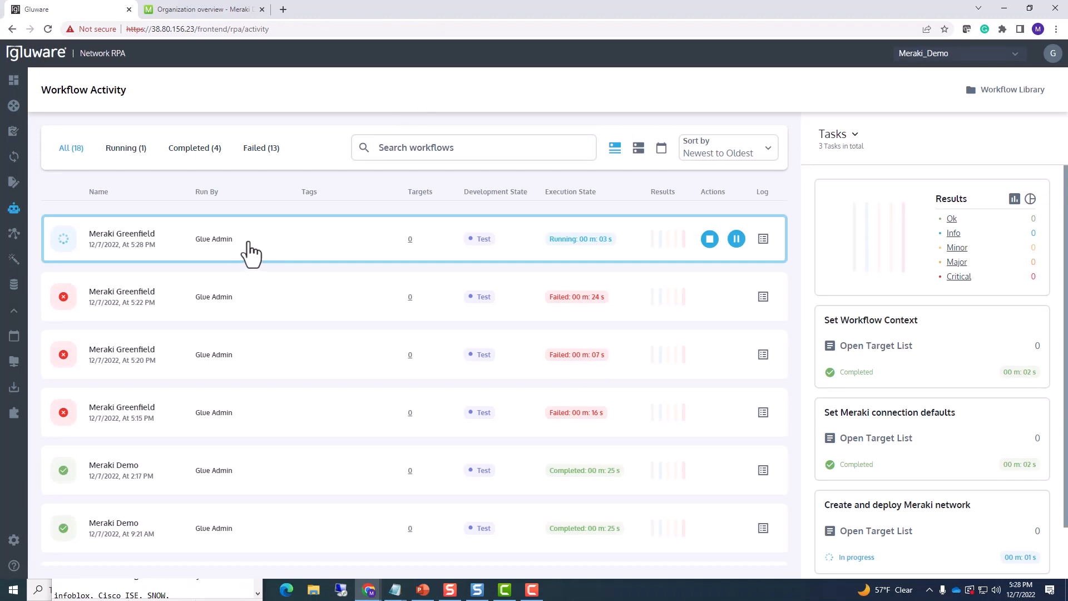
Examine the status of each task in the newest Meraki Greenfield run and open the run's log.
left_click(845, 136)
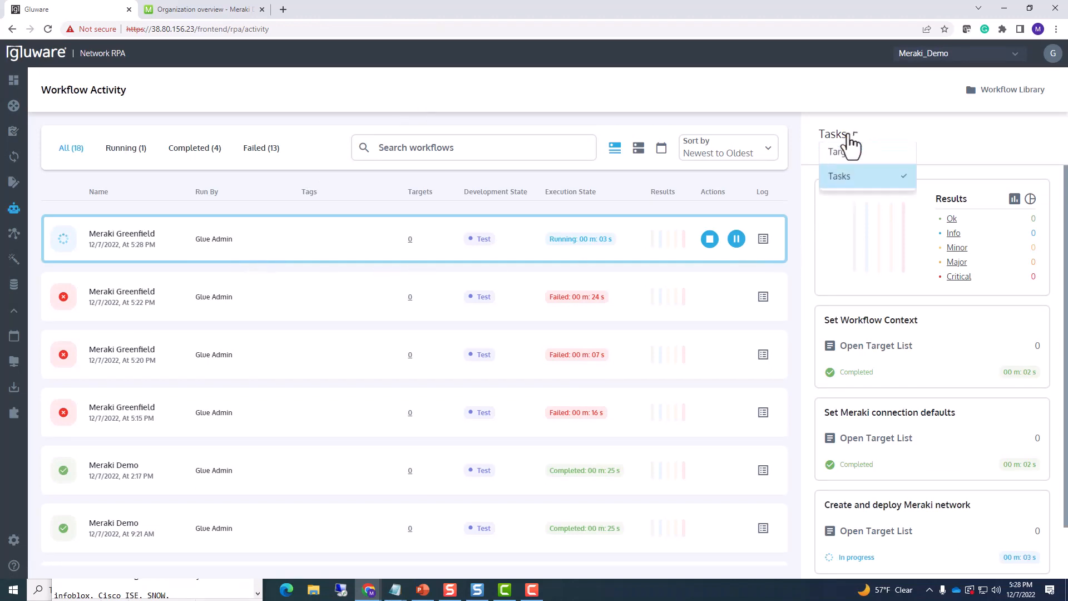
left_click(850, 213)
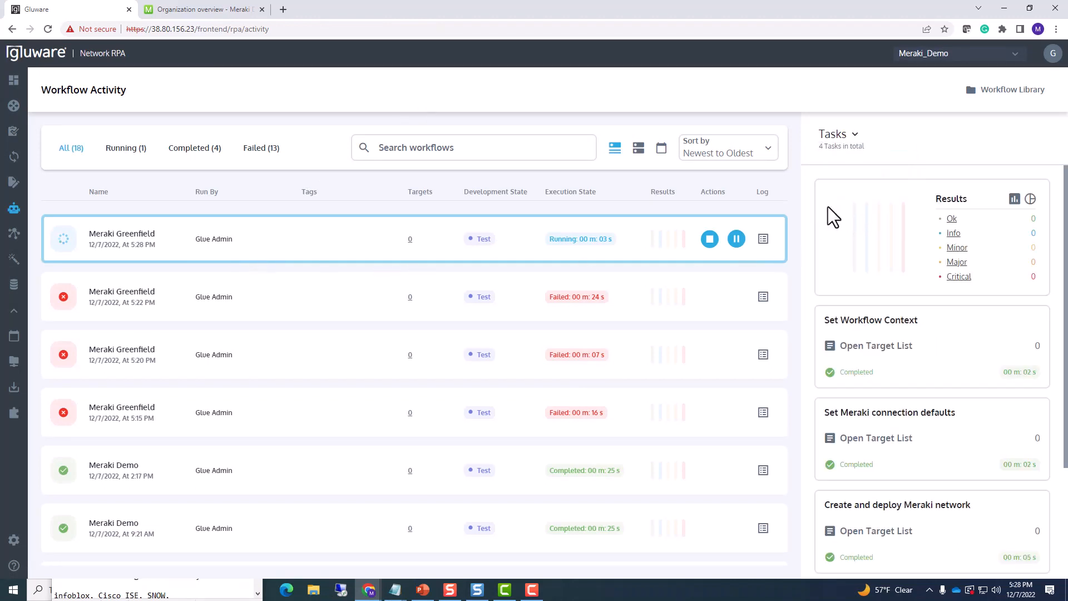
scroll(806, 298, "down", 1)
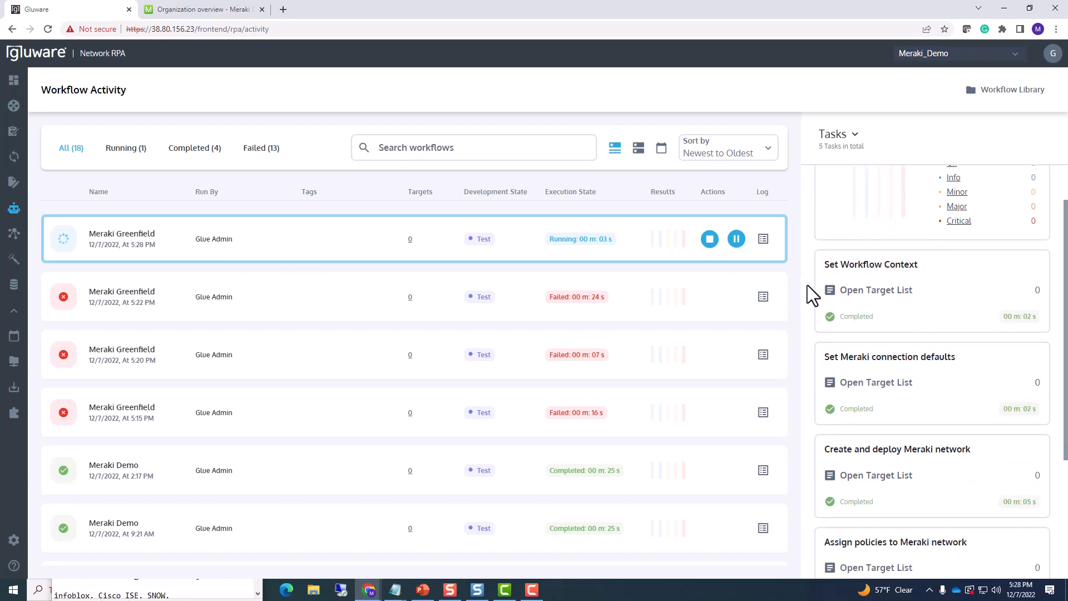
scroll(811, 306, "down", 2)
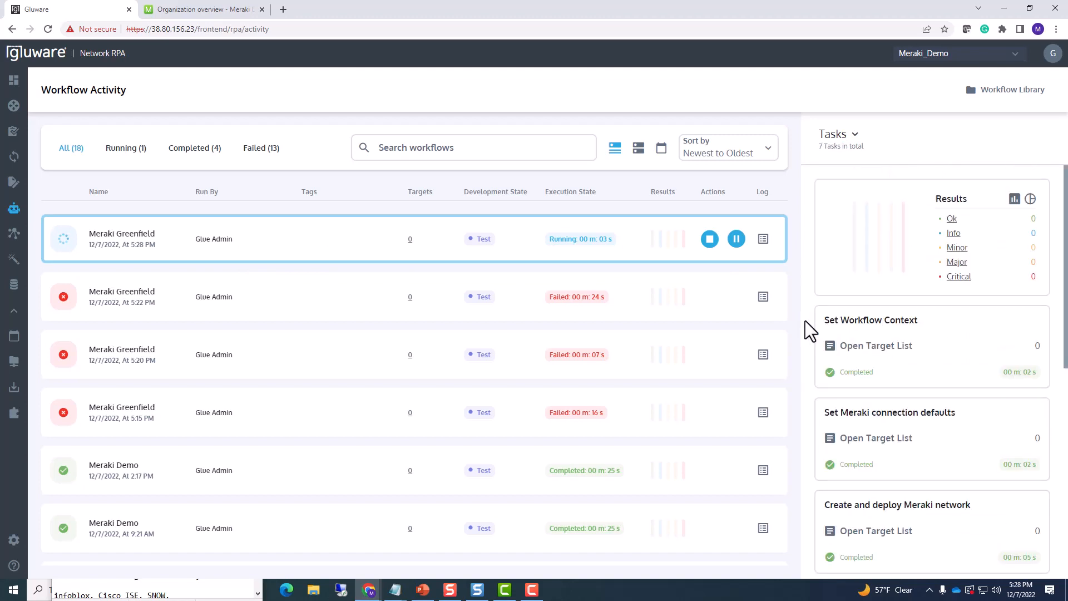
scroll(805, 331, "down", 2)
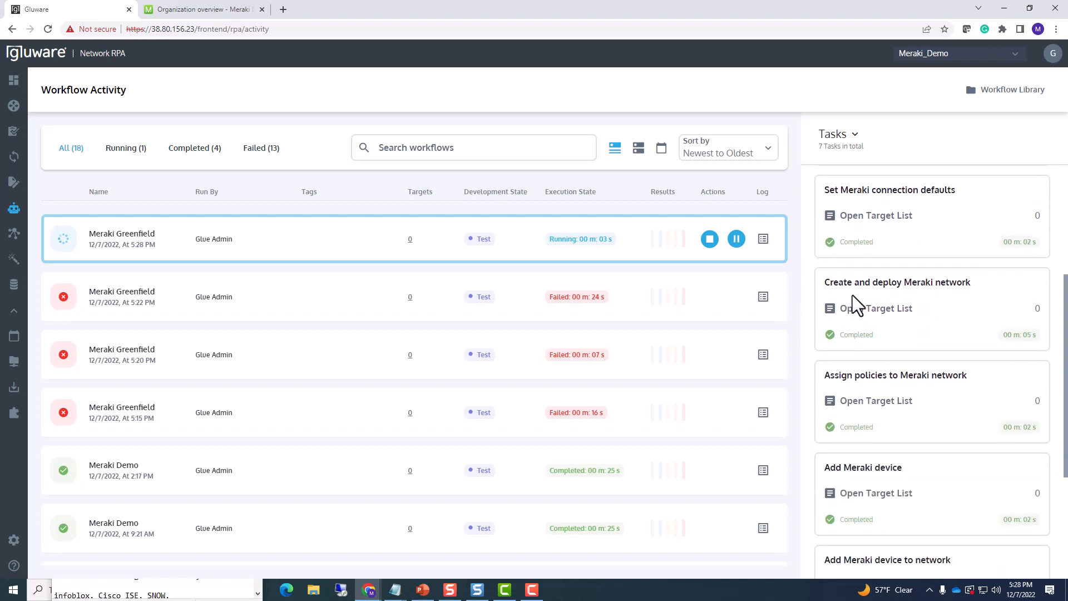
scroll(884, 356, "down", 2)
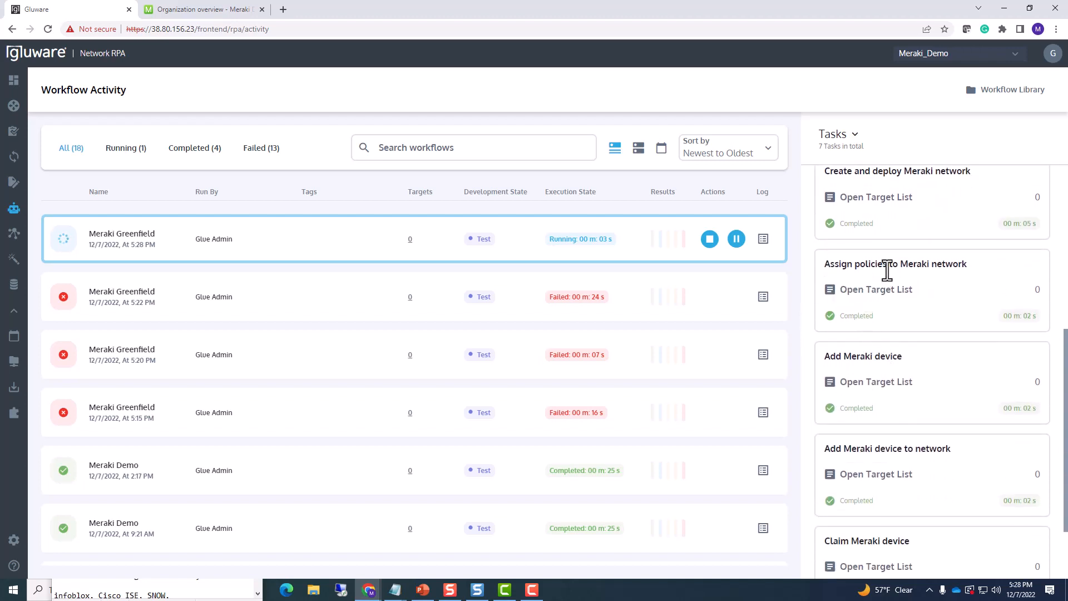
scroll(881, 343, "down", 3)
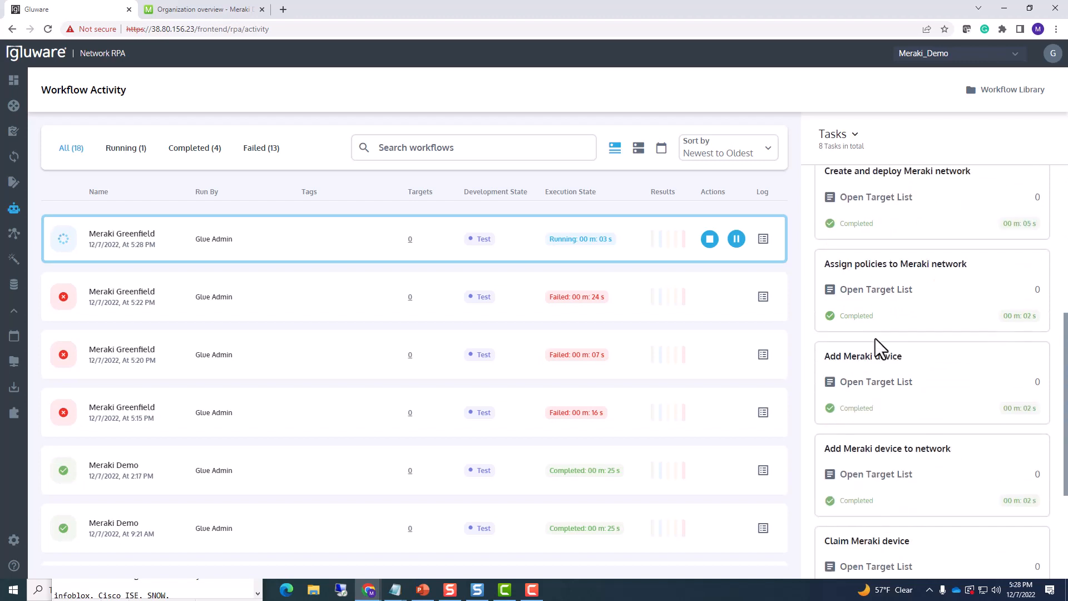
scroll(854, 356, "down", 2)
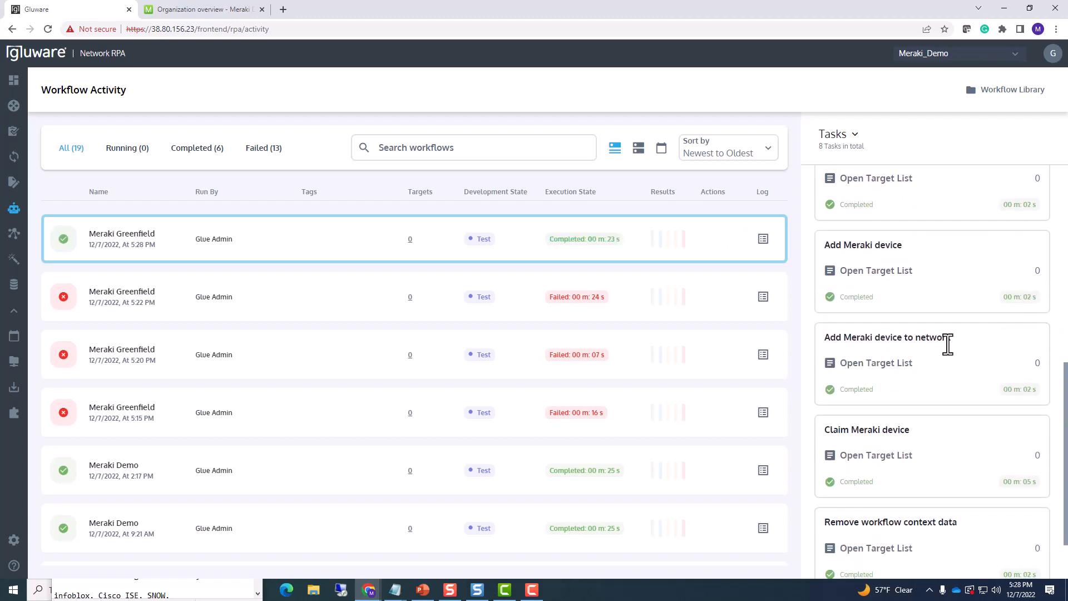
scroll(940, 362, "down", 1)
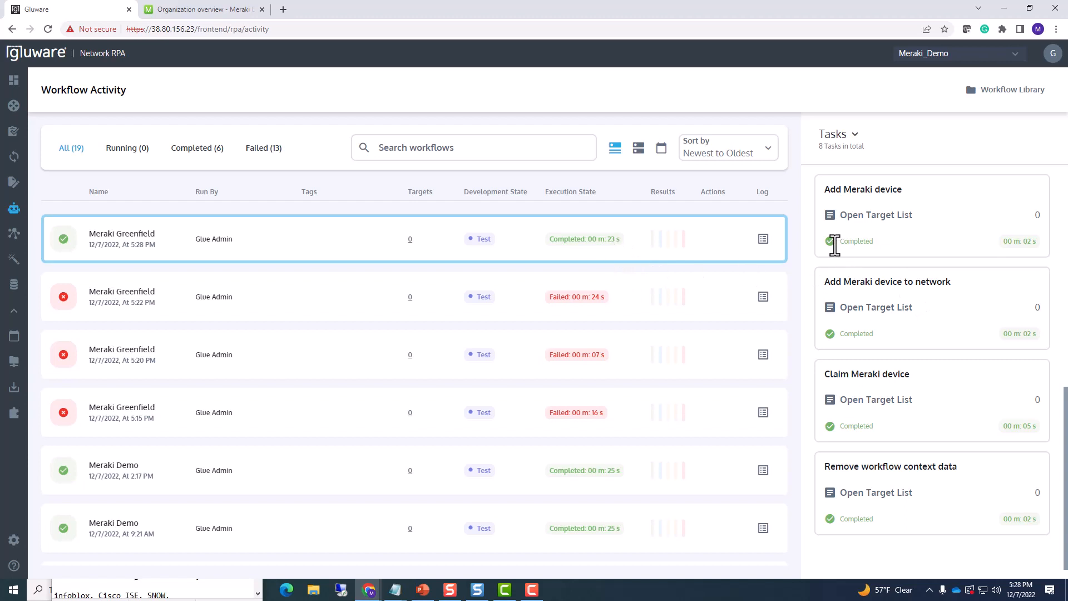
left_click(764, 239)
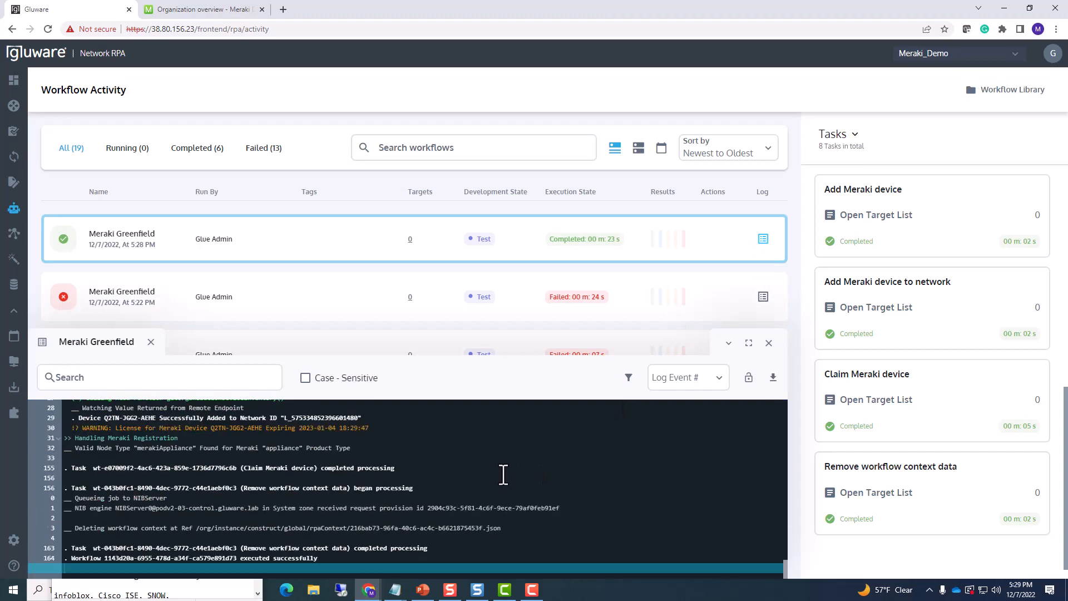
Switch to the Meraki dashboard, reload the organization overview to check for NEW_CUSTOMER_NETWORK, and show the organization's devices.
left_click(203, 12)
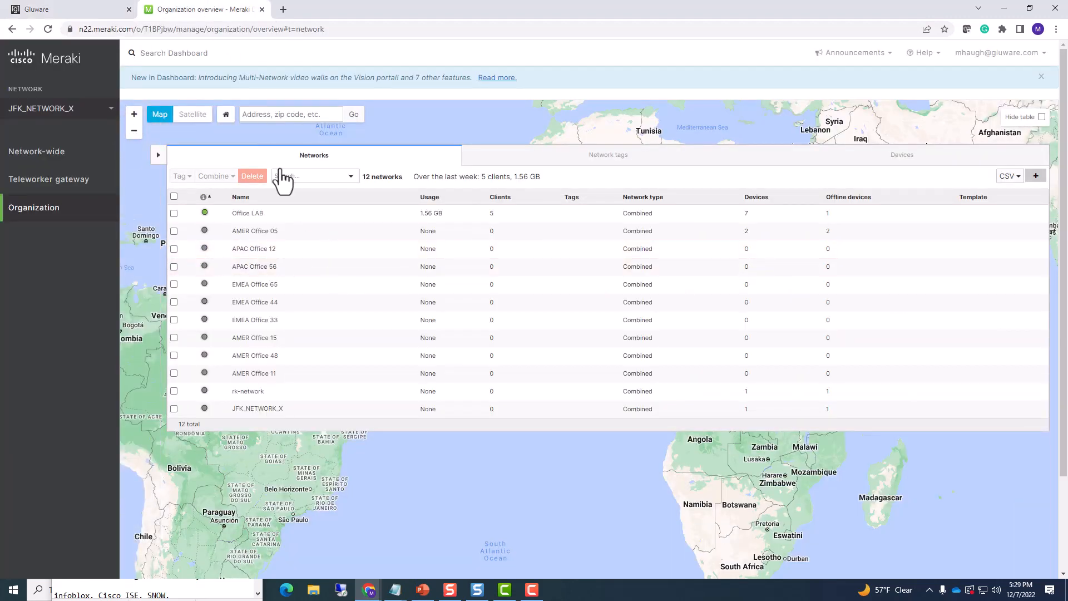
left_click(48, 29)
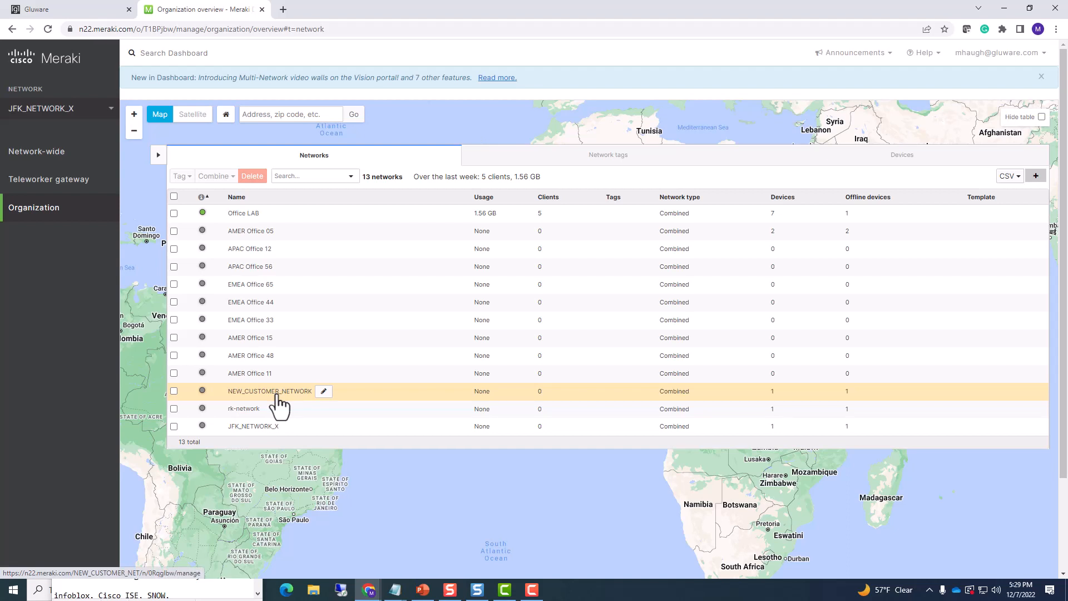
left_click(899, 163)
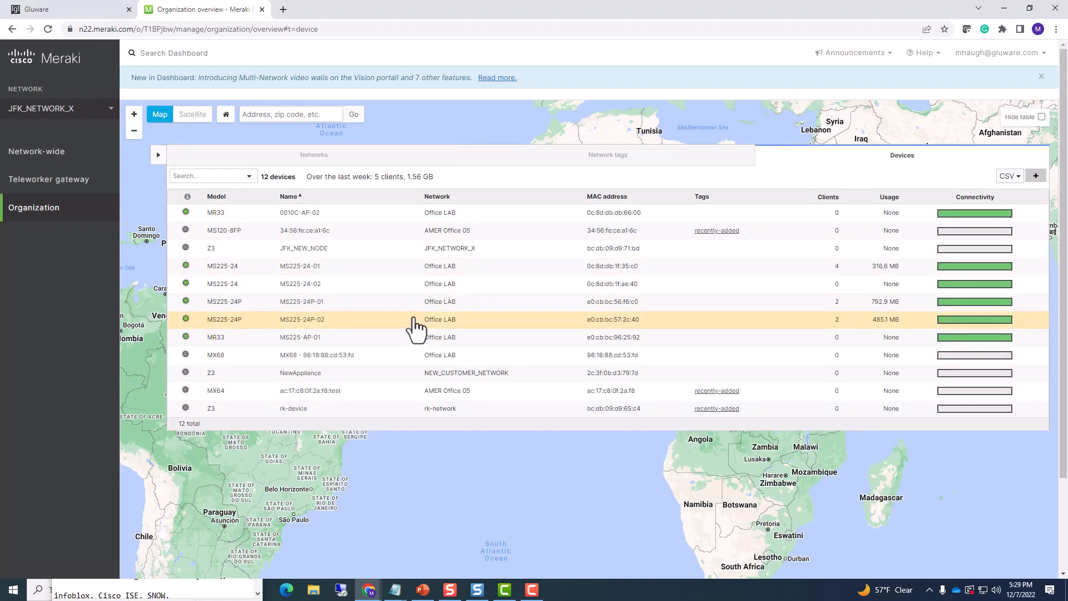